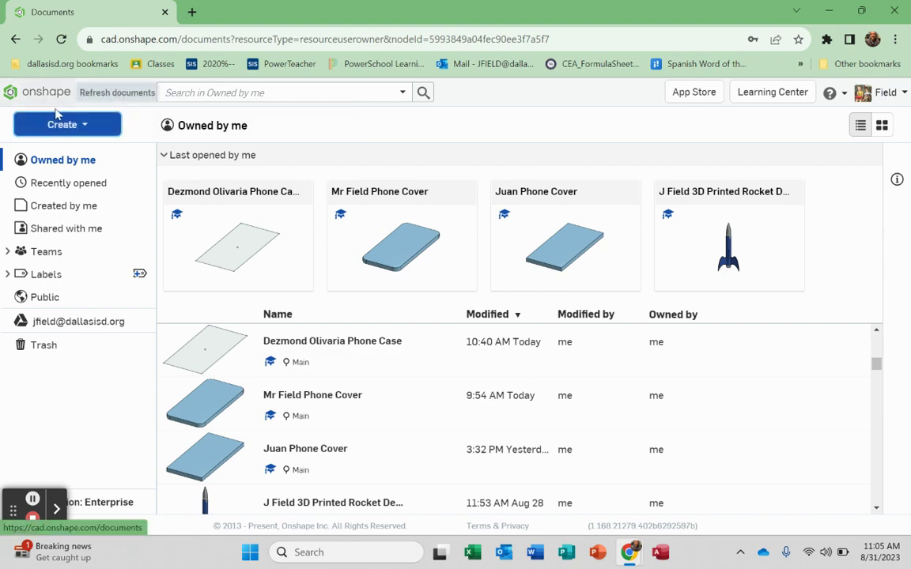
Create a new document named 'Mr Field Phone Cover' and open its Part Studio
{"action": "left_click", "coordinate": [52, 121]}
{"action": "left_click", "coordinate": [73, 150]}
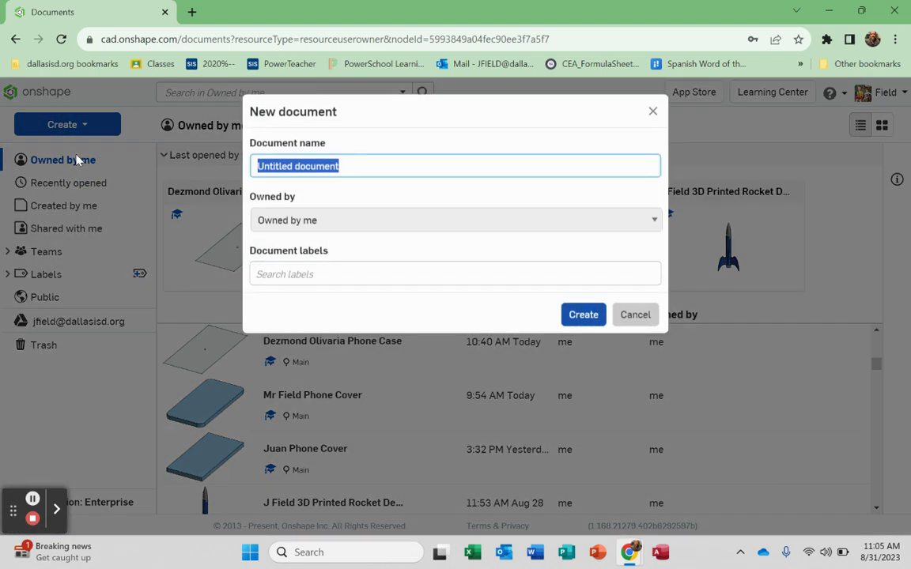
{"action": "type", "text": "Mr Field Phone Cover"}
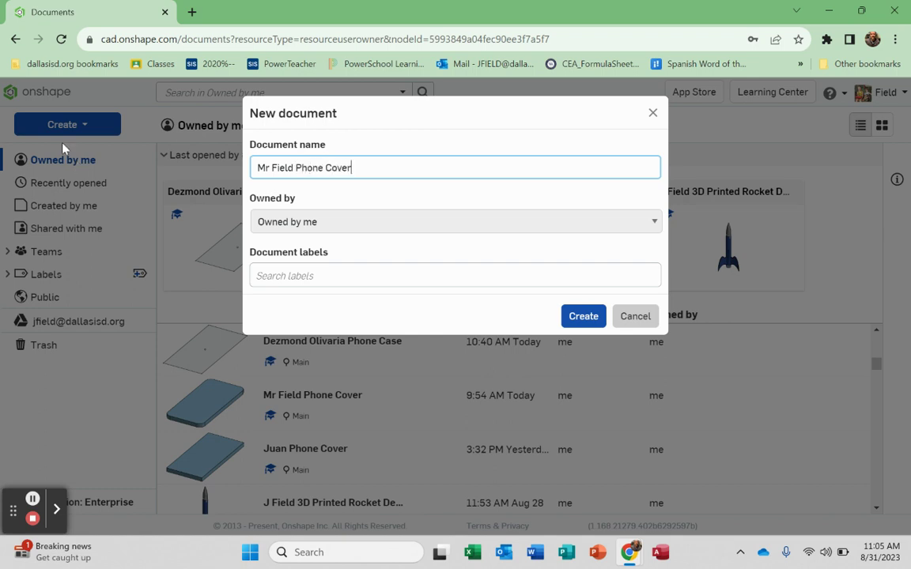
{"action": "left_click", "coordinate": [584, 316]}
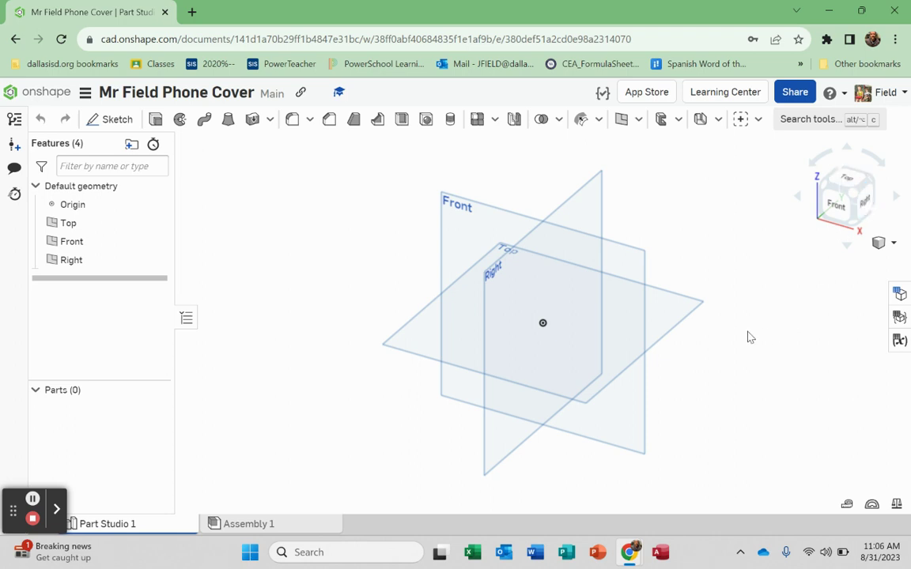
{"action": "right_click_drag", "start_coordinate": [749, 338], "coordinate": [749, 326]}
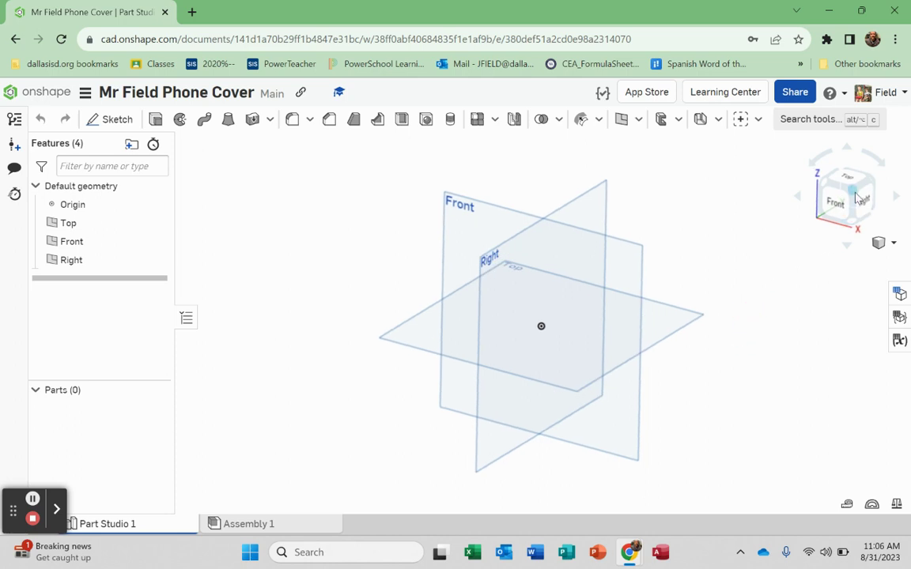
{"action": "left_click", "coordinate": [844, 208]}
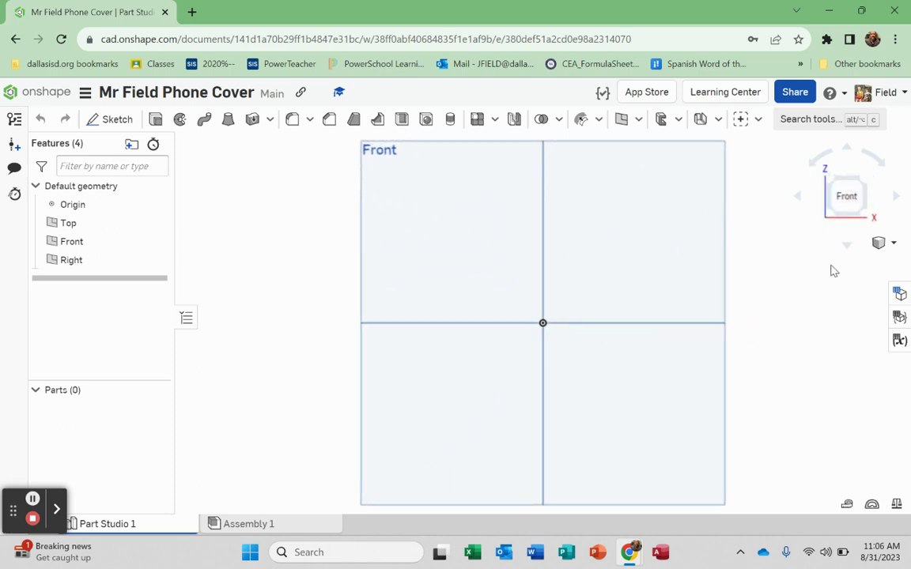
{"action": "mouse_move", "coordinate": [829, 268]}
{"action": "right_mouse_down"}
{"action": "mouse_move", "coordinate": [810, 278]}
{"action": "mouse_move", "coordinate": [826, 272]}
{"action": "right_mouse_up"}
{"action": "left_click", "coordinate": [866, 198]}
{"action": "left_click", "coordinate": [850, 177]}
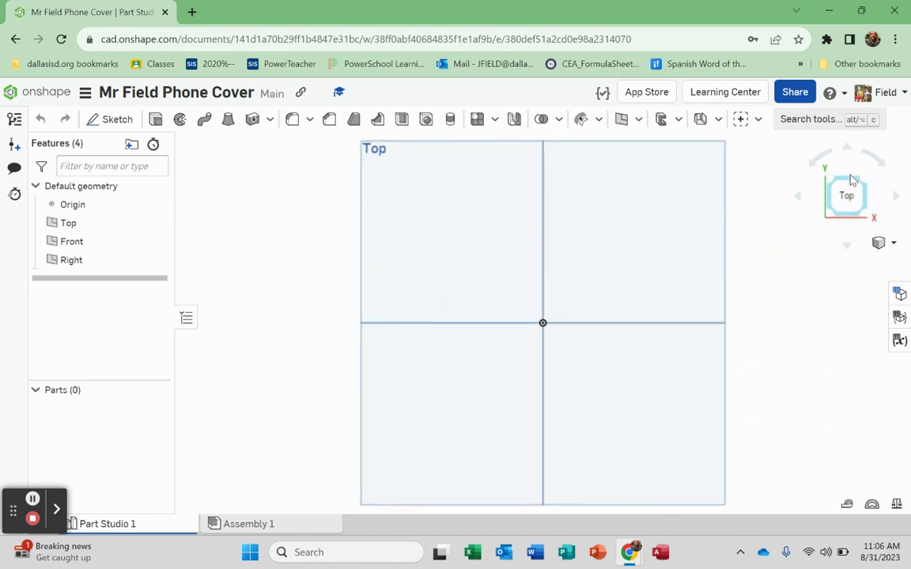
{"action": "right_click_drag", "start_coordinate": [531, 442], "coordinate": [510, 405]}
{"action": "left_click", "coordinate": [850, 198]}
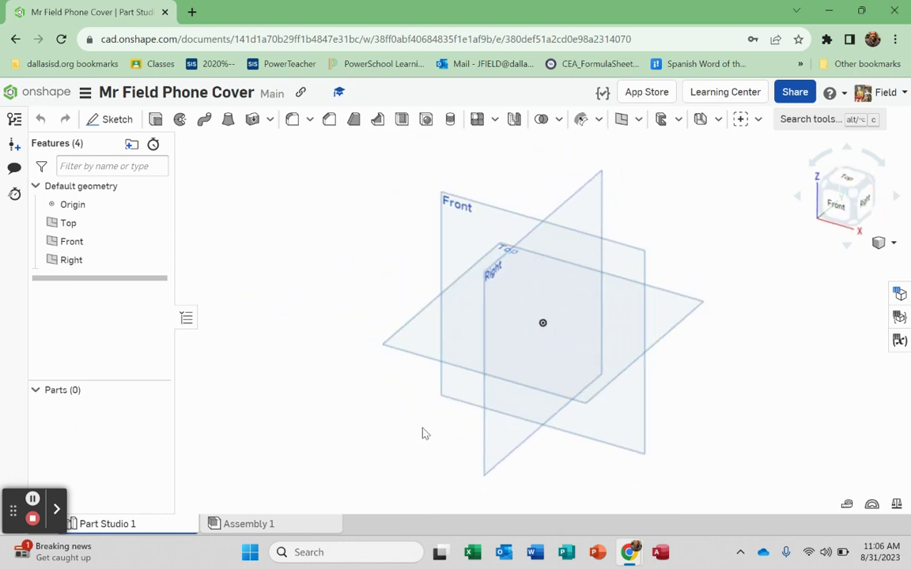
{"action": "scroll", "coordinate": [424, 429], "scroll_direction": "up", "scroll_amount": 3}
{"action": "scroll", "coordinate": [730, 201], "scroll_direction": "down", "scroll_amount": 3}
{"action": "scroll", "coordinate": [729, 212], "scroll_direction": "up", "scroll_amount": 3}
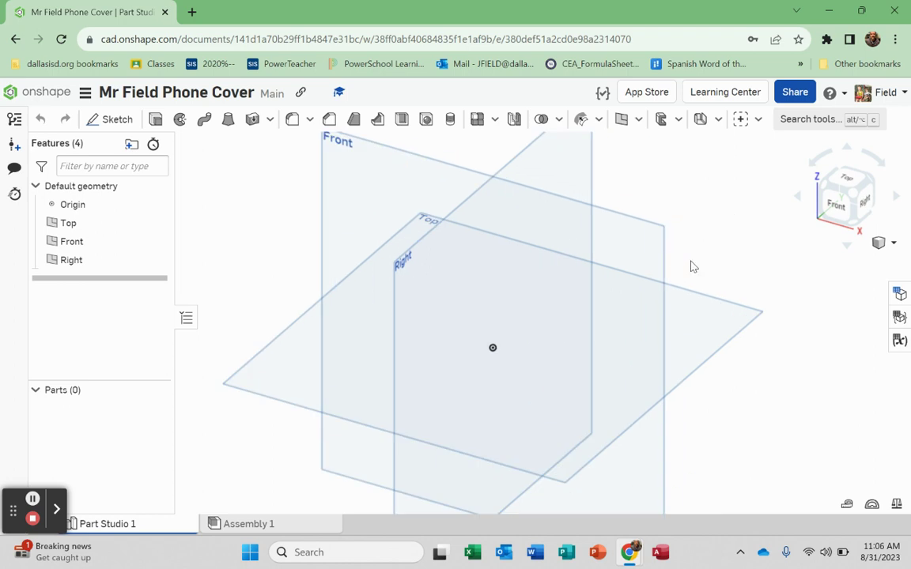
{"action": "scroll", "coordinate": [489, 357], "scroll_direction": "down", "scroll_amount": 2}
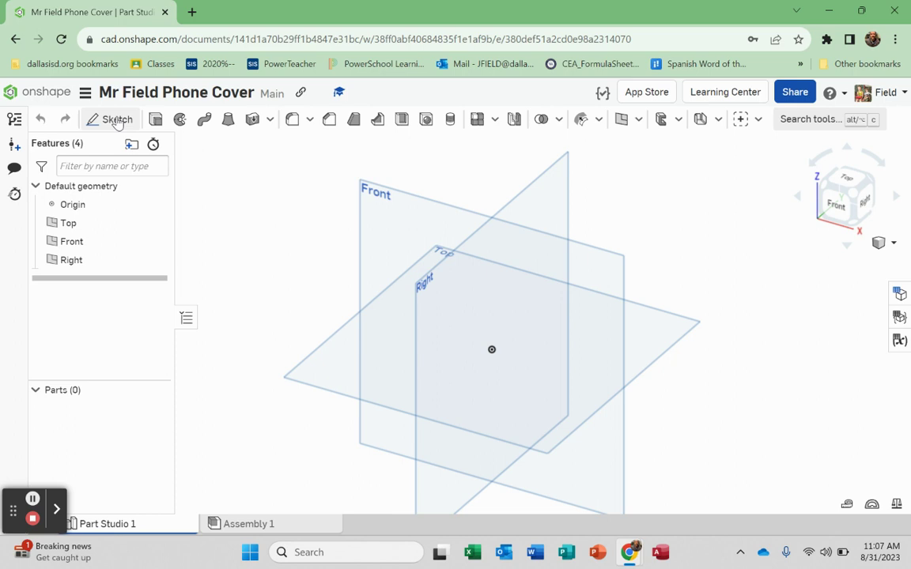
Start a sketch on the Top plane and draw a centre-point rectangle from the origin
{"action": "left_click", "coordinate": [116, 120]}
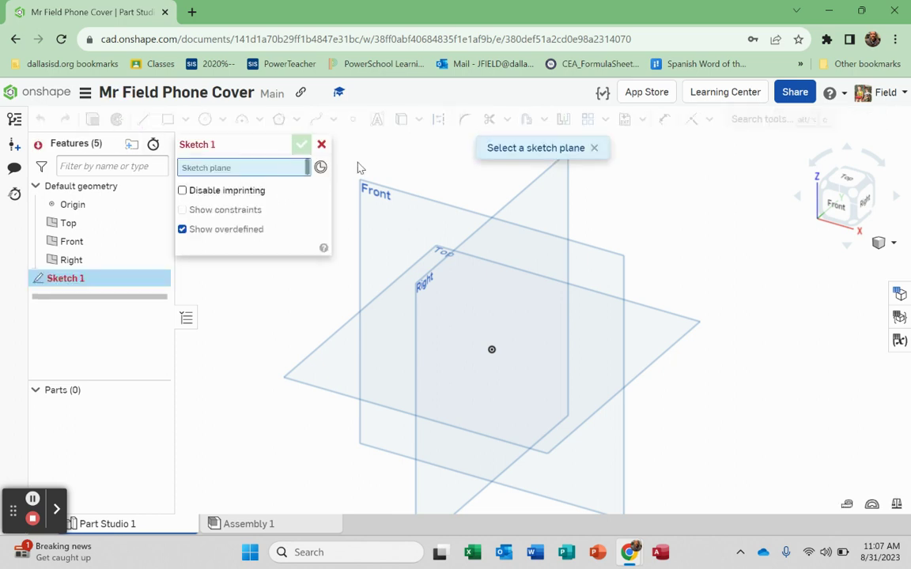
{"action": "left_click", "coordinate": [676, 337]}
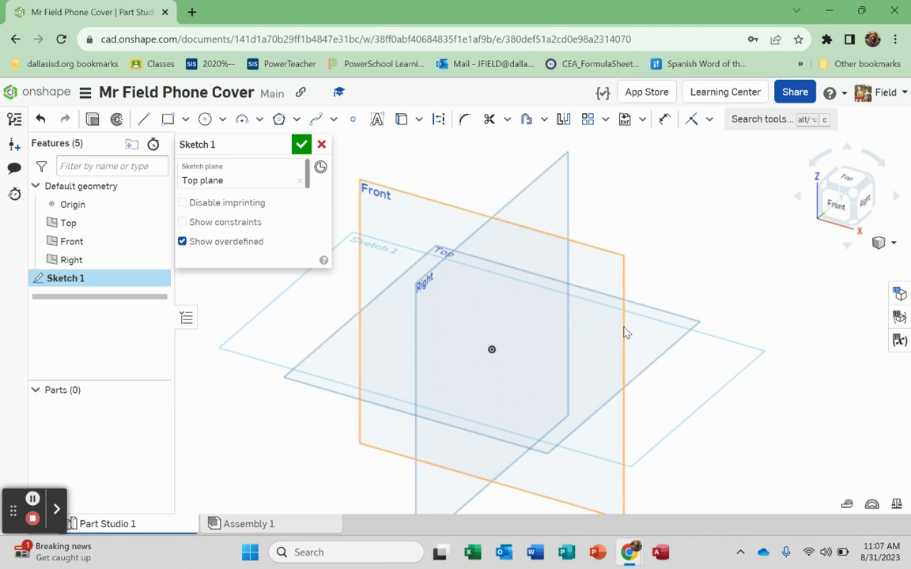
{"action": "left_click", "coordinate": [847, 173]}
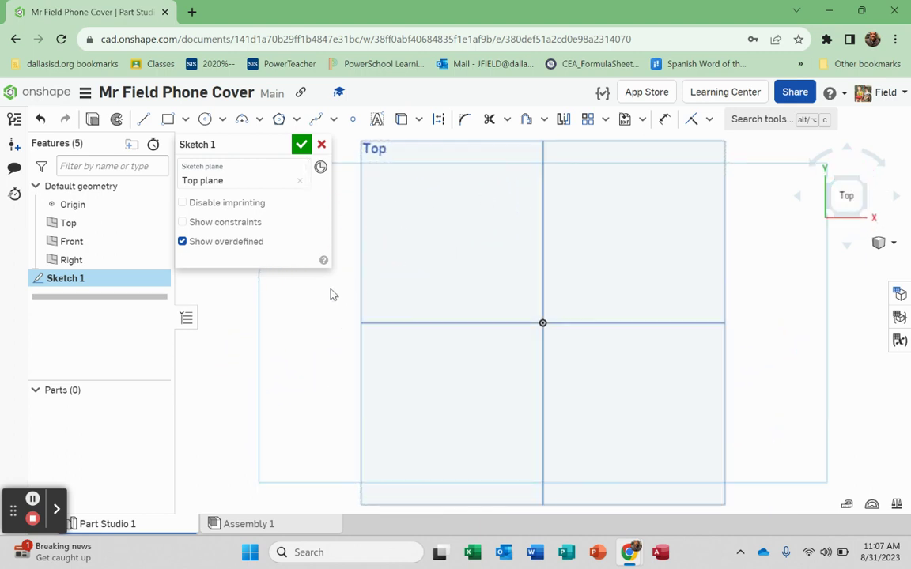
{"action": "left_click", "coordinate": [185, 120]}
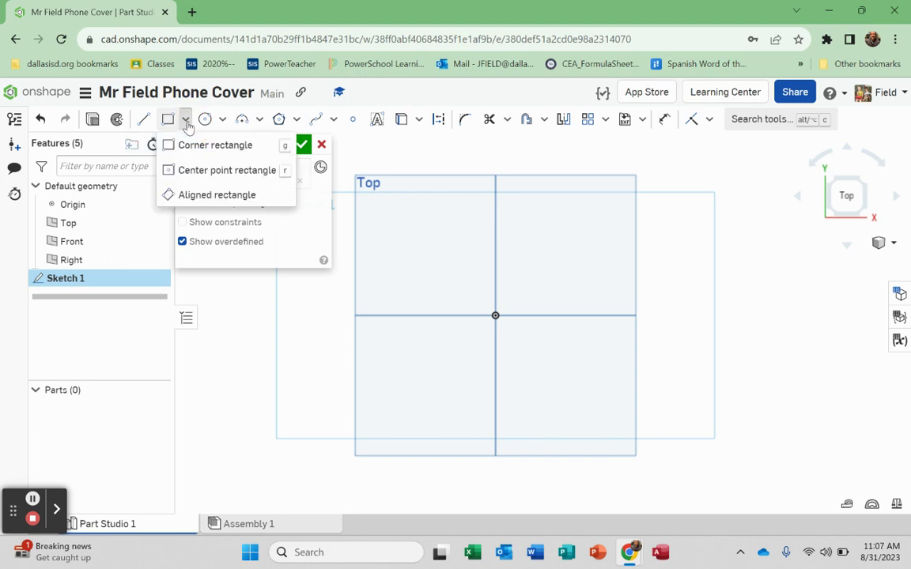
{"action": "left_click", "coordinate": [186, 170]}
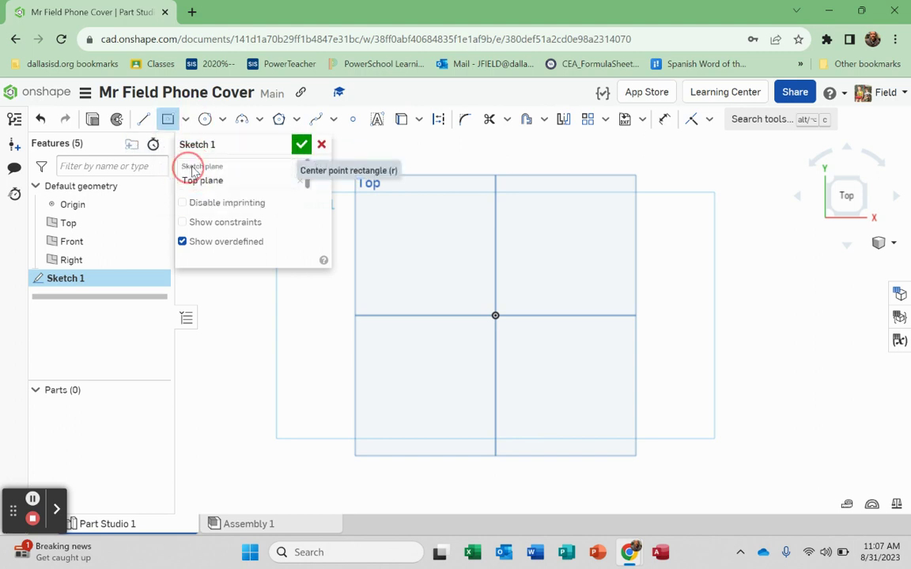
{"action": "left_click", "coordinate": [495, 316]}
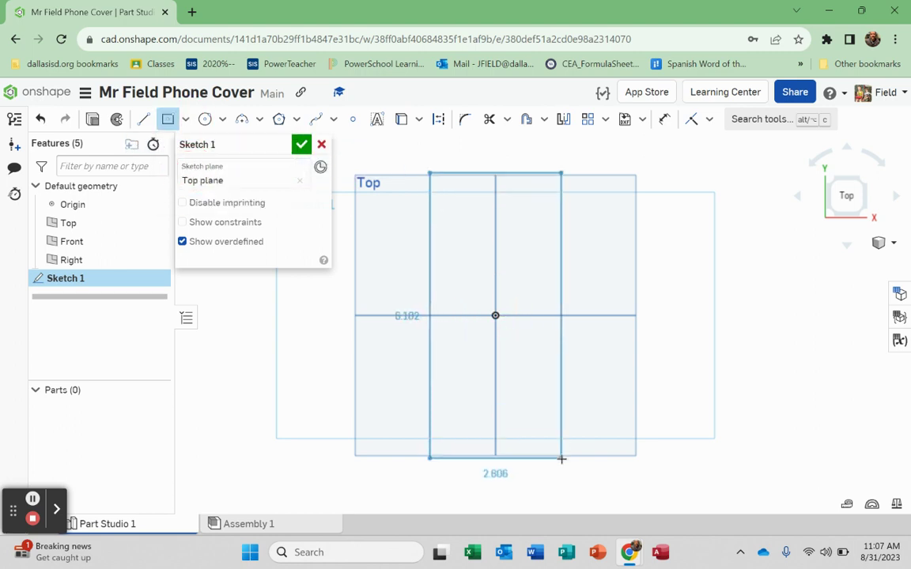
{"action": "left_click", "coordinate": [575, 469]}
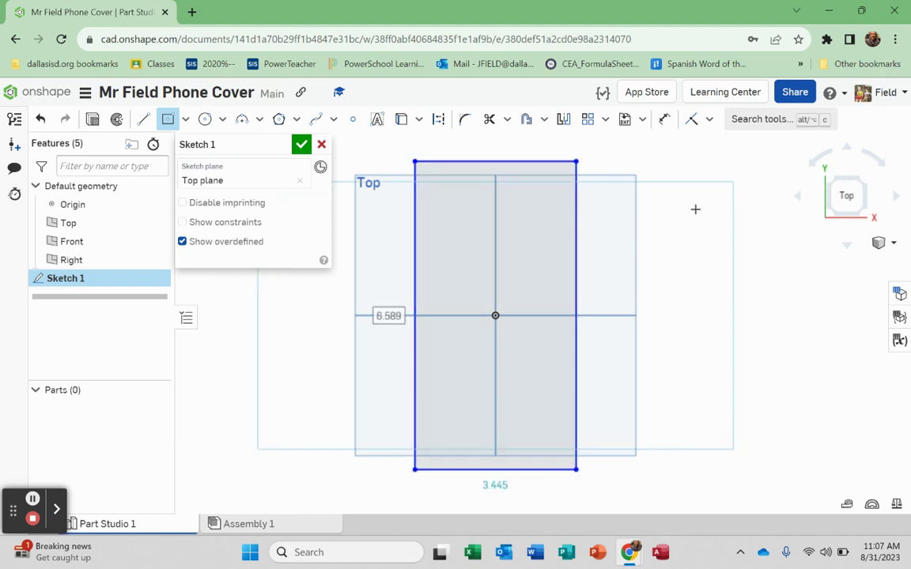
Dimension the rectangle's right edge as its 6.588687 in height, then open a new browser tab
{"action": "left_click", "coordinate": [667, 123]}
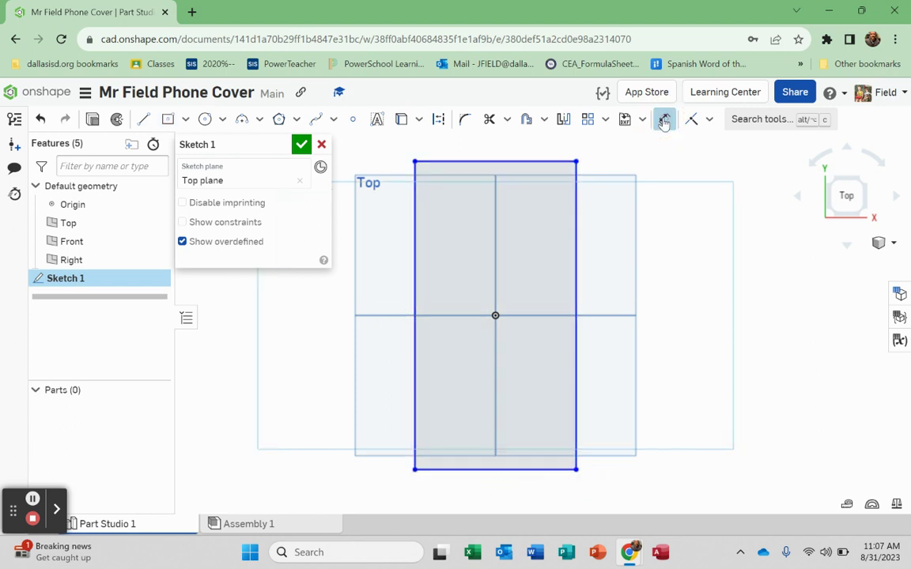
{"action": "left_click", "coordinate": [575, 284]}
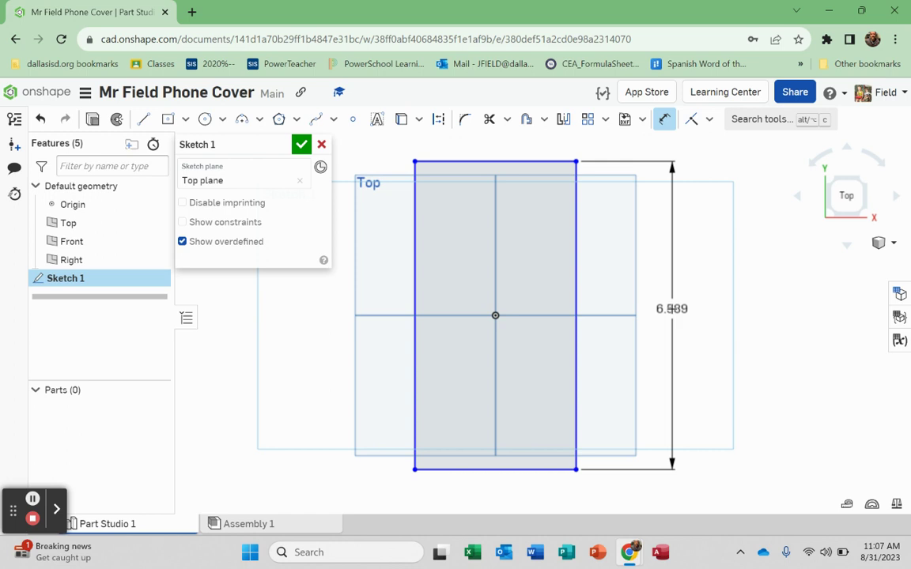
{"action": "left_click", "coordinate": [672, 308]}
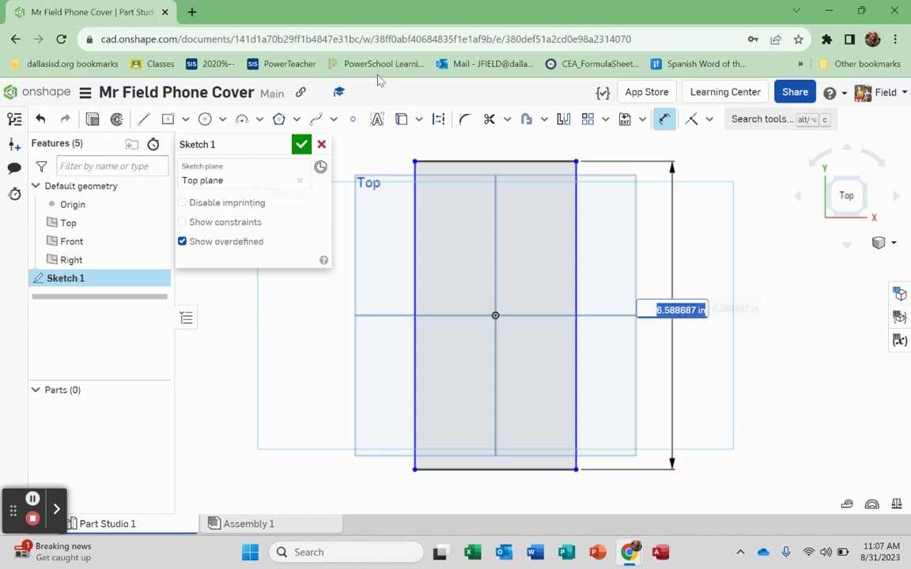
{"action": "left_click", "coordinate": [191, 12]}
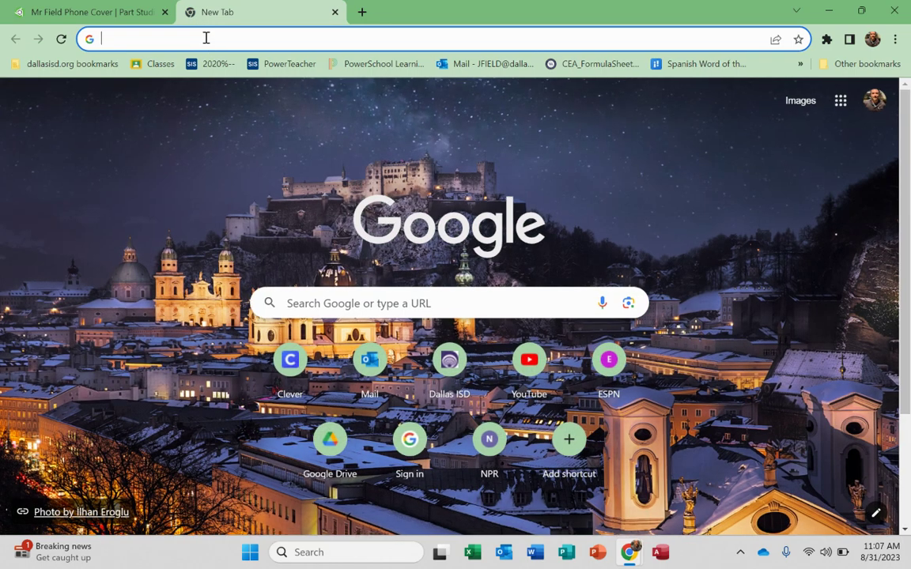
Search Google for 'iphone 13 pro dimensions'
{"action": "left_click", "coordinate": [205, 37]}
{"action": "type", "text": "iphone "}
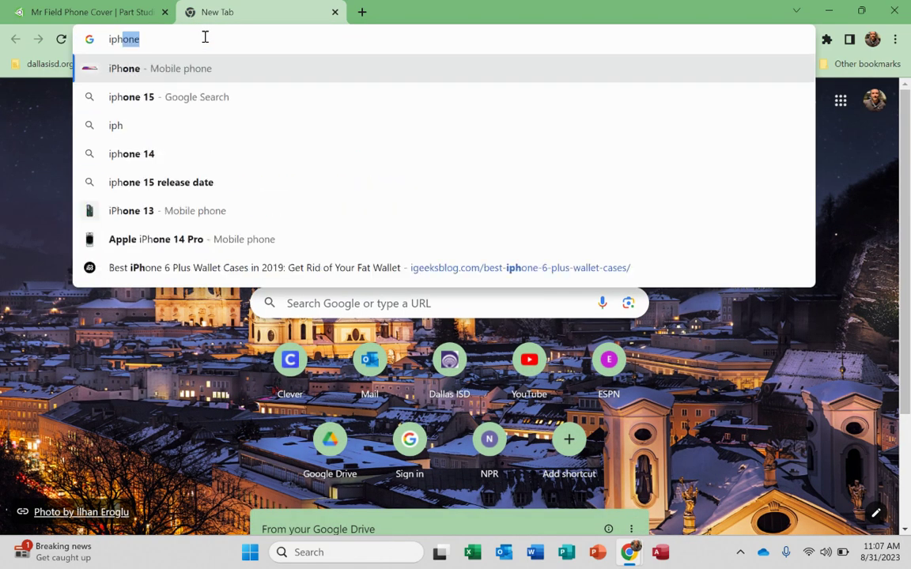
{"action": "type", "text": "13"}
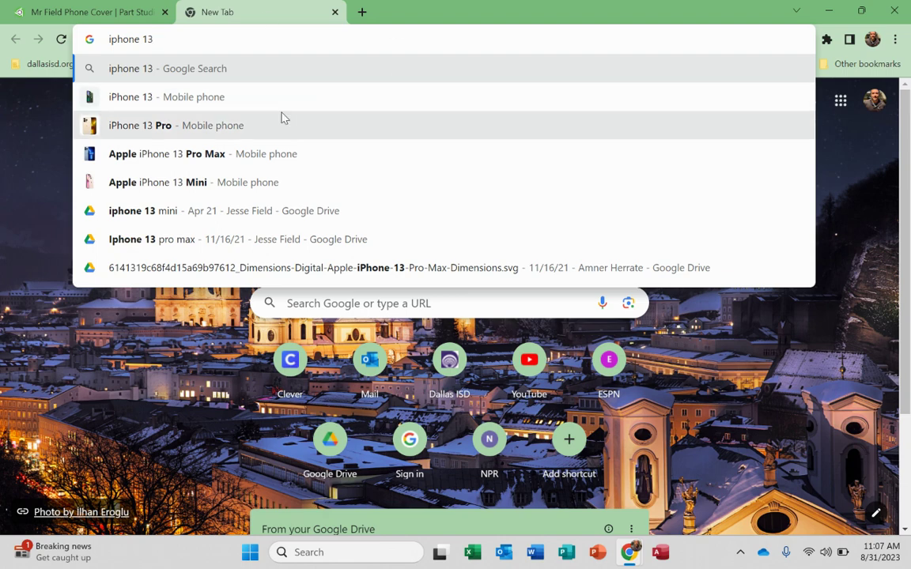
{"action": "left_click", "coordinate": [217, 127]}
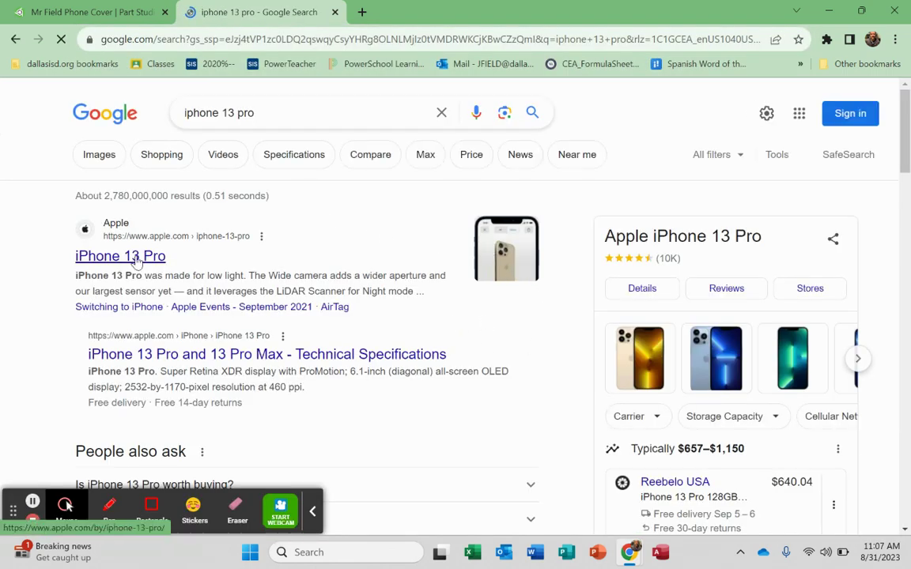
{"action": "left_click", "coordinate": [258, 111]}
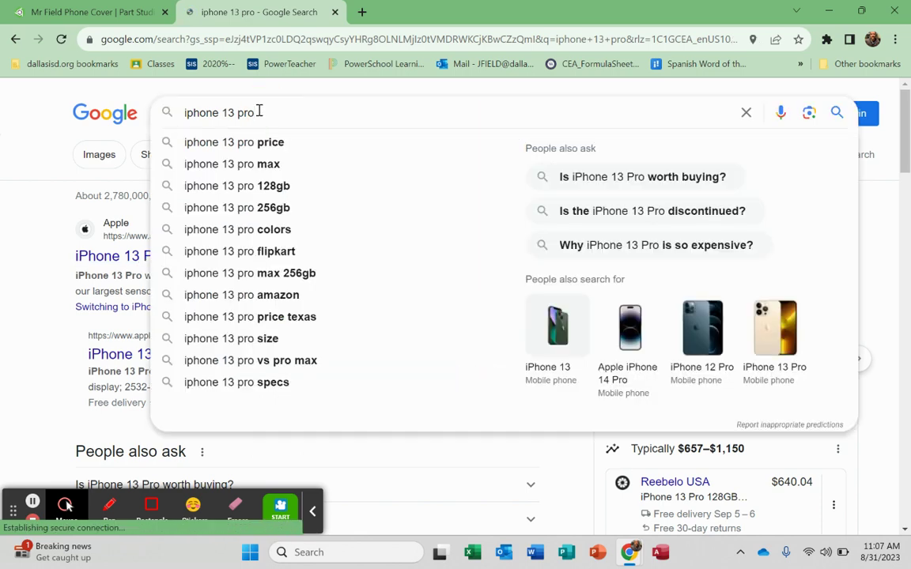
{"action": "type", "text": "dim"}
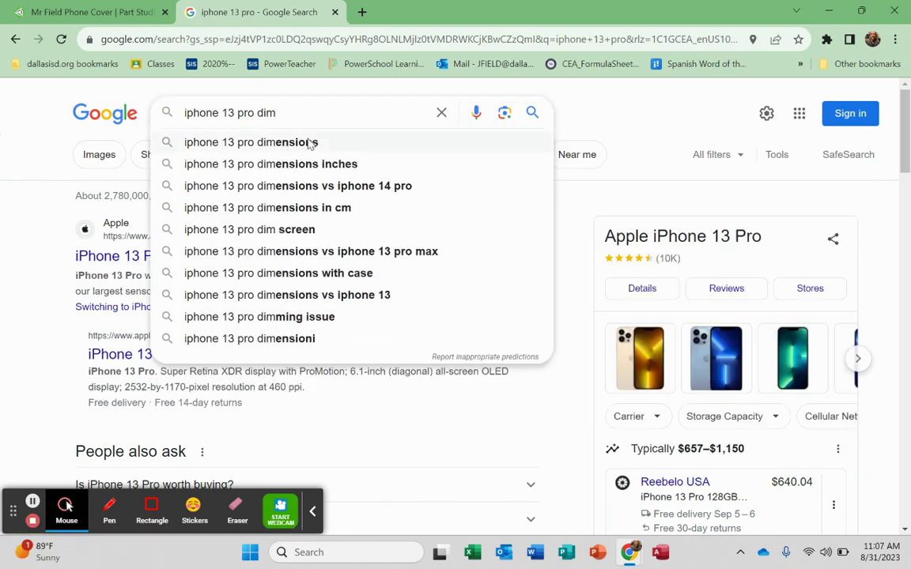
{"action": "left_click", "coordinate": [321, 141]}
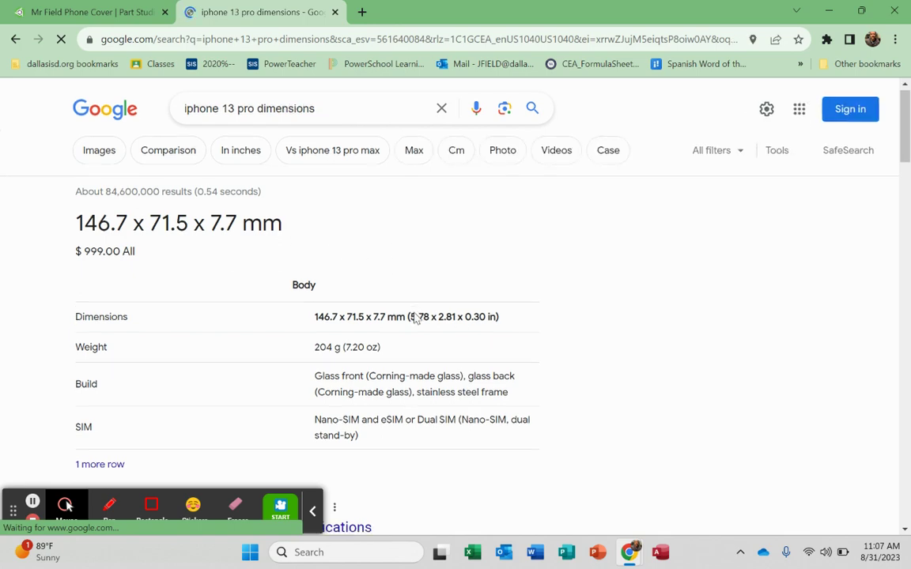
Filter the results to inches, showing 5.78" high and 2.82" wide
{"action": "scroll", "coordinate": [373, 281], "scroll_direction": "down", "scroll_amount": 4}
{"action": "scroll", "coordinate": [378, 303], "scroll_direction": "up", "scroll_amount": 4}
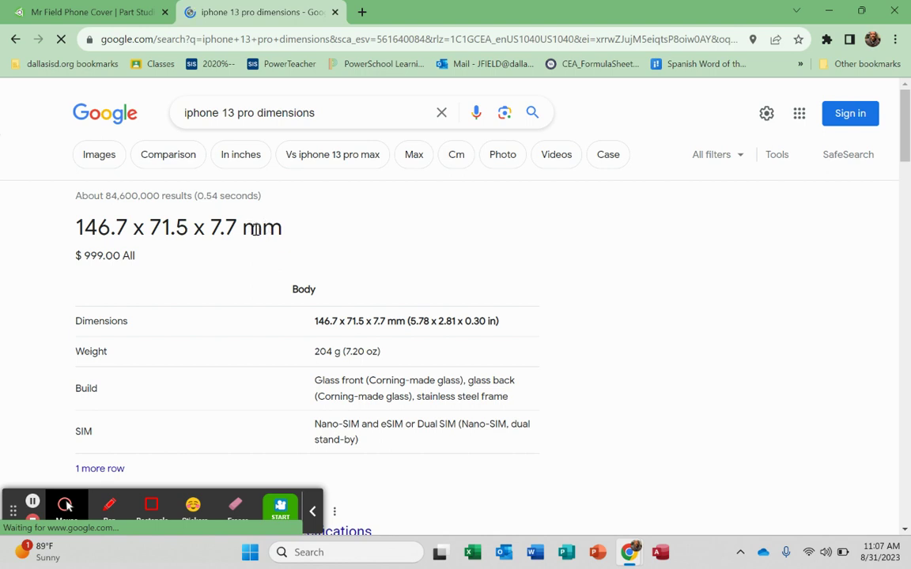
{"action": "left_click", "coordinate": [241, 155]}
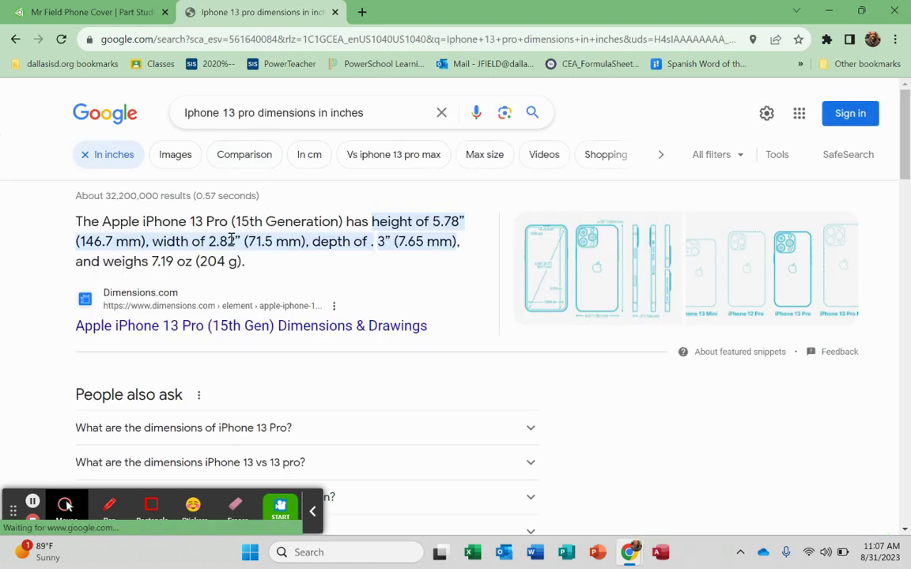
{"action": "left_click", "coordinate": [93, 12]}
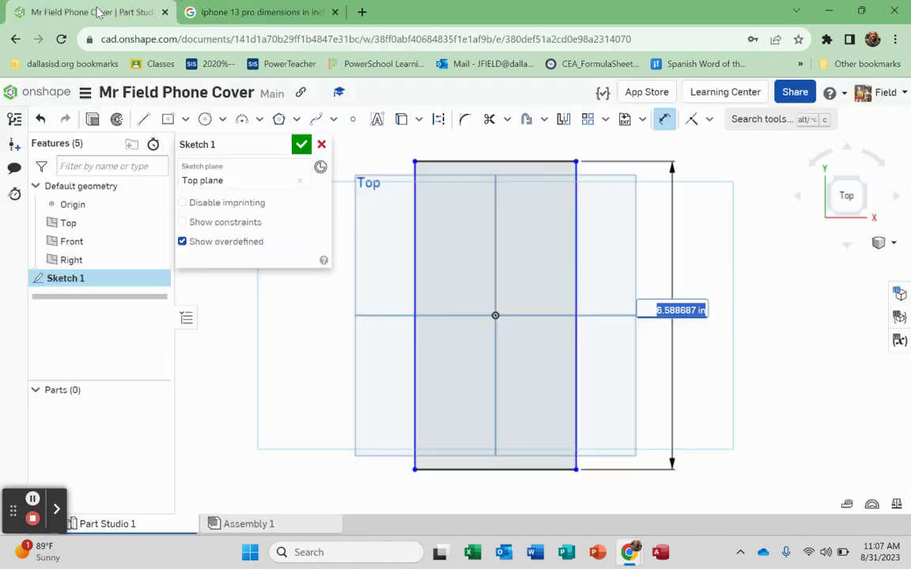
{"action": "left_click", "coordinate": [223, 9]}
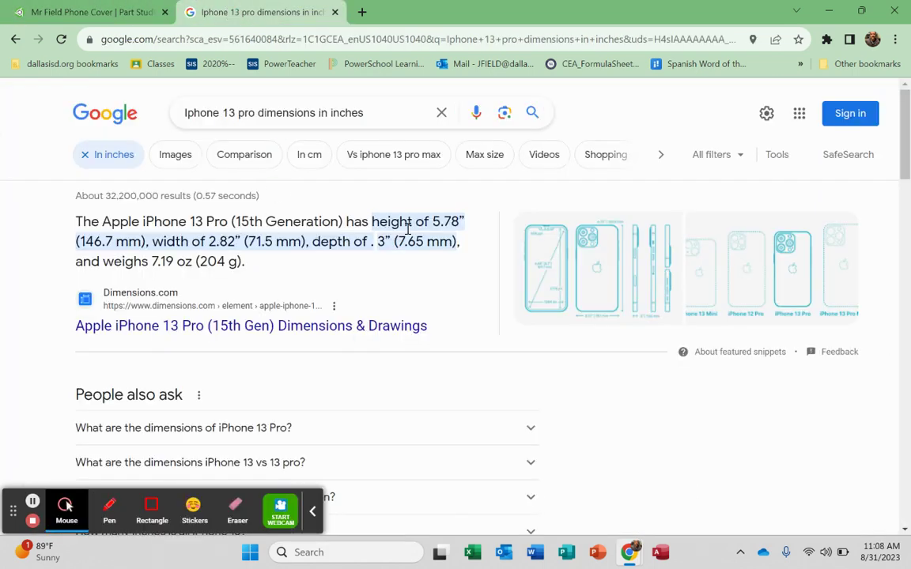
Open the iPhone dimension drawing full-size in its own browser tab
{"action": "middle_click", "coordinate": [600, 261]}
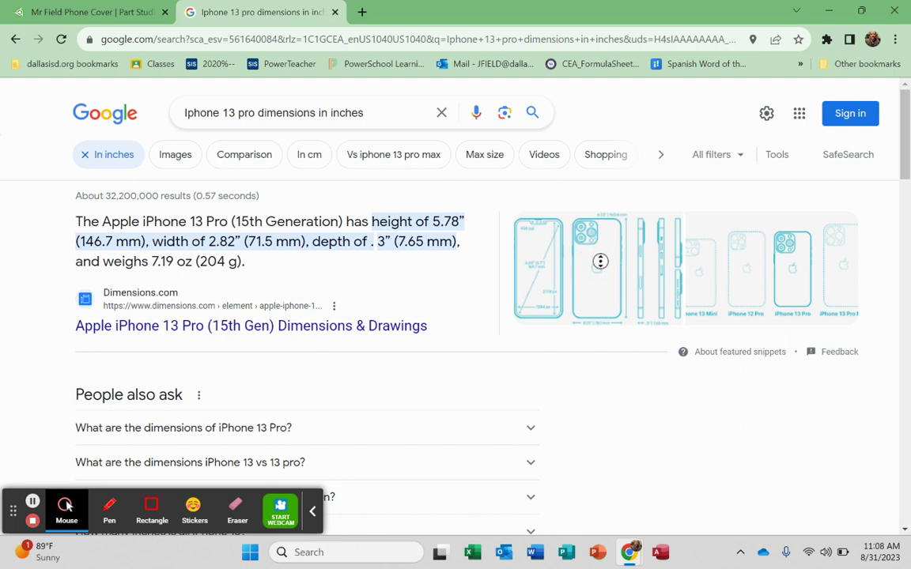
{"action": "right_click", "coordinate": [599, 267]}
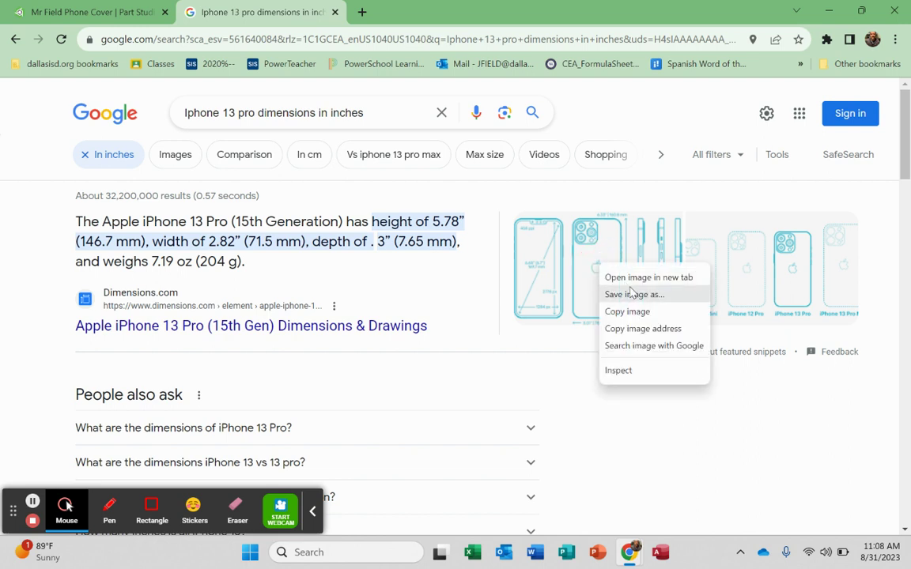
{"action": "left_click", "coordinate": [662, 331]}
{"action": "right_click", "coordinate": [606, 269]}
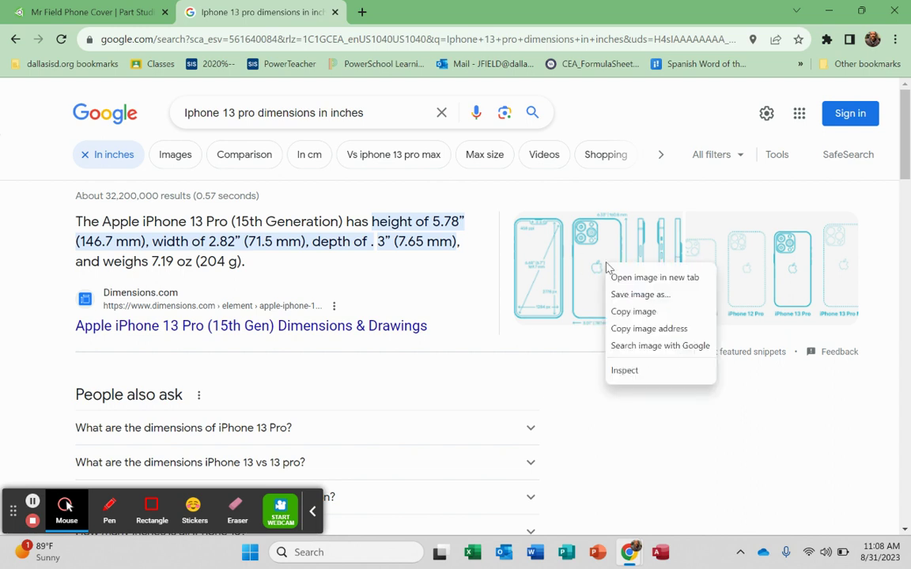
{"action": "left_click", "coordinate": [656, 277]}
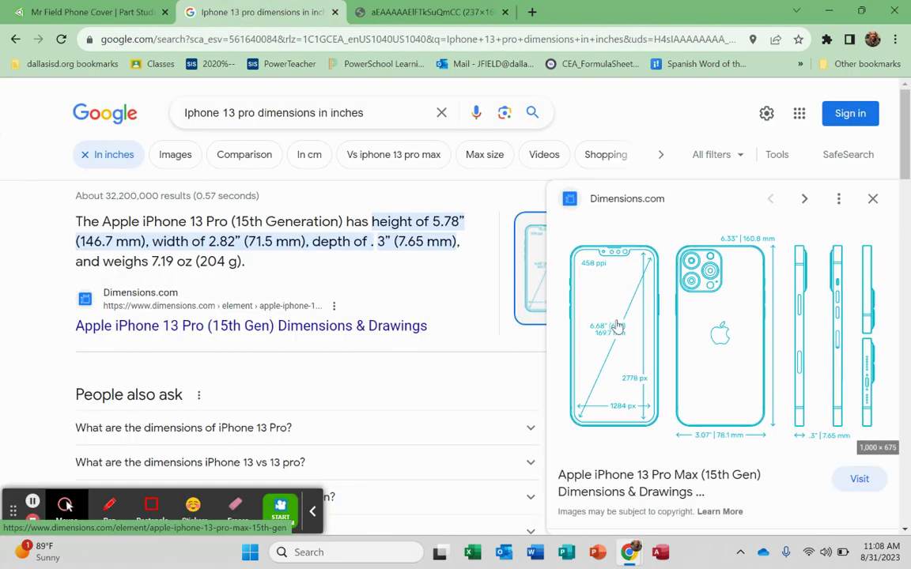
{"action": "right_click", "coordinate": [687, 331]}
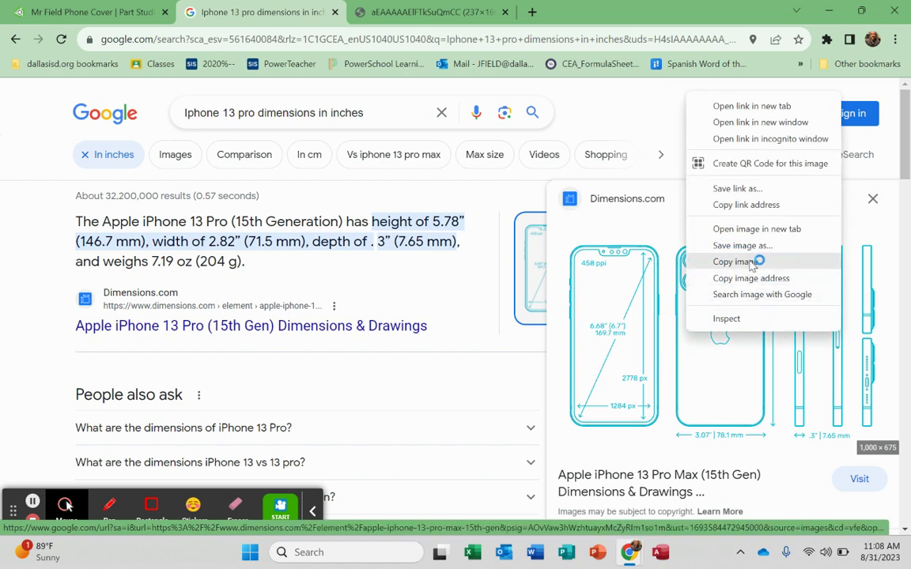
{"action": "left_click", "coordinate": [763, 229]}
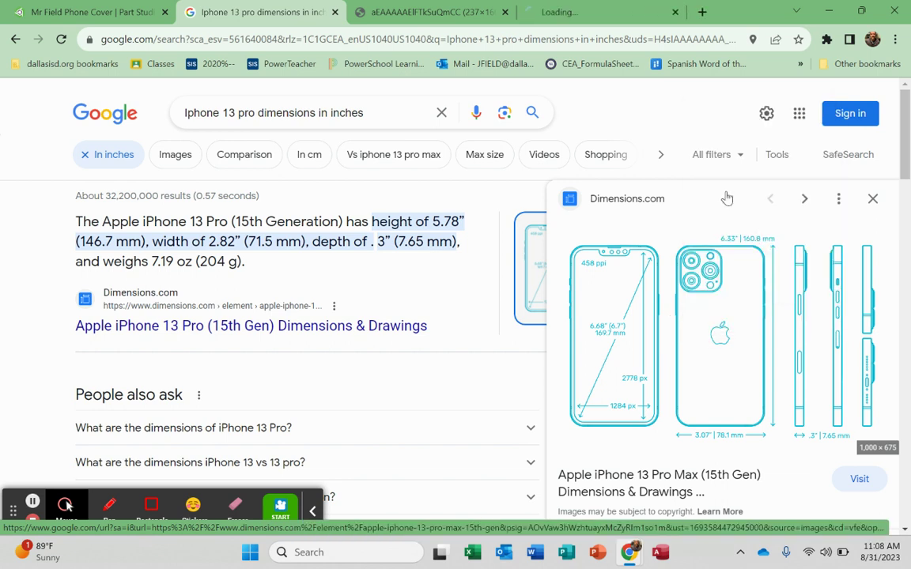
{"action": "left_click", "coordinate": [504, 12]}
{"action": "left_click", "coordinate": [505, 12]}
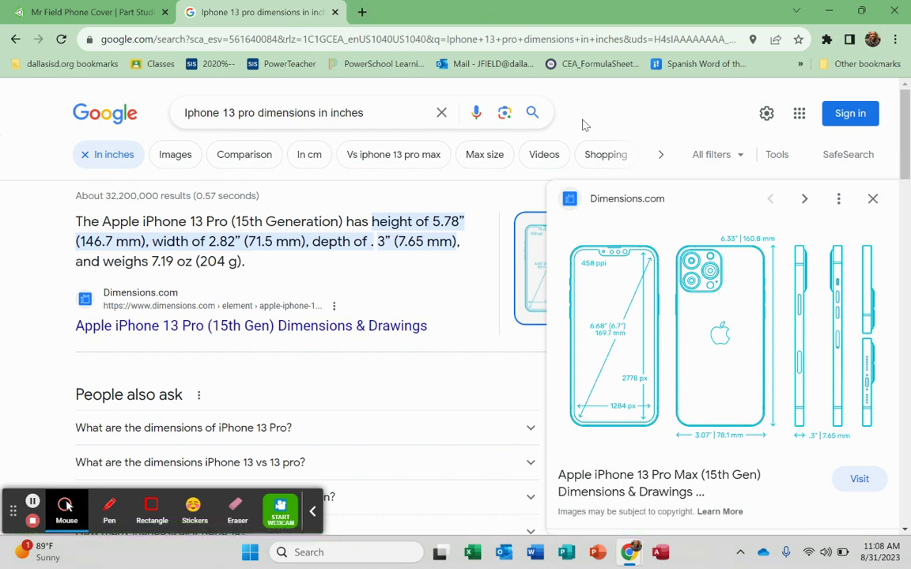
{"action": "right_click", "coordinate": [766, 319]}
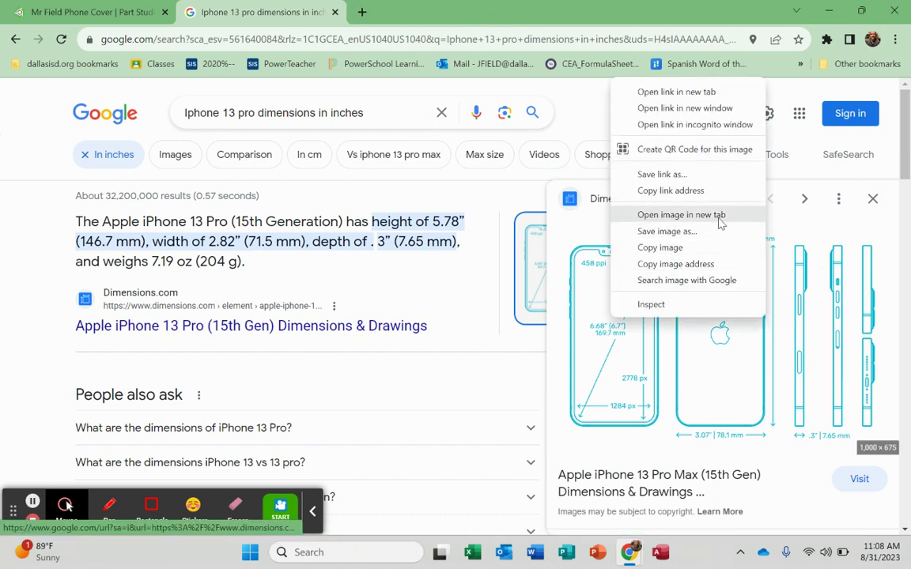
{"action": "left_click", "coordinate": [705, 222]}
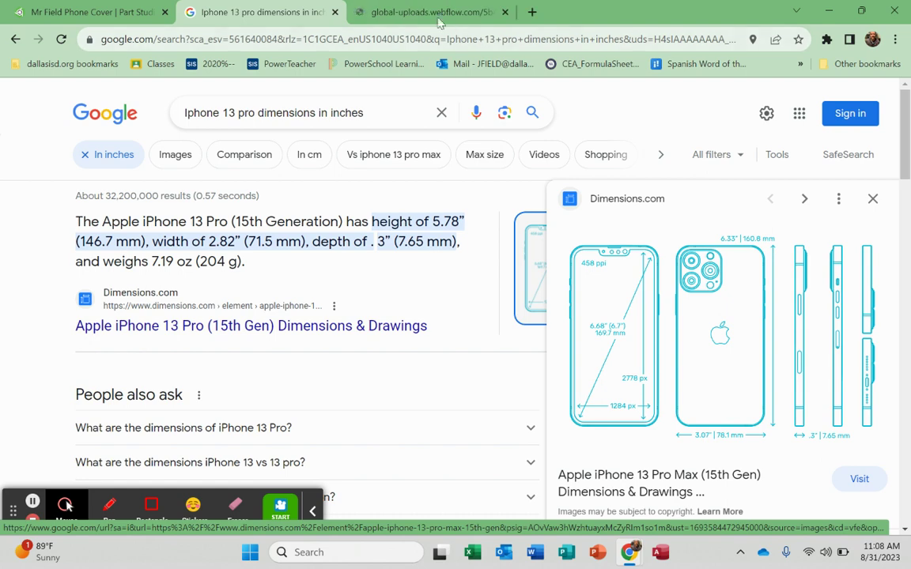
{"action": "left_click", "coordinate": [433, 13]}
{"action": "left_click", "coordinate": [251, 14]}
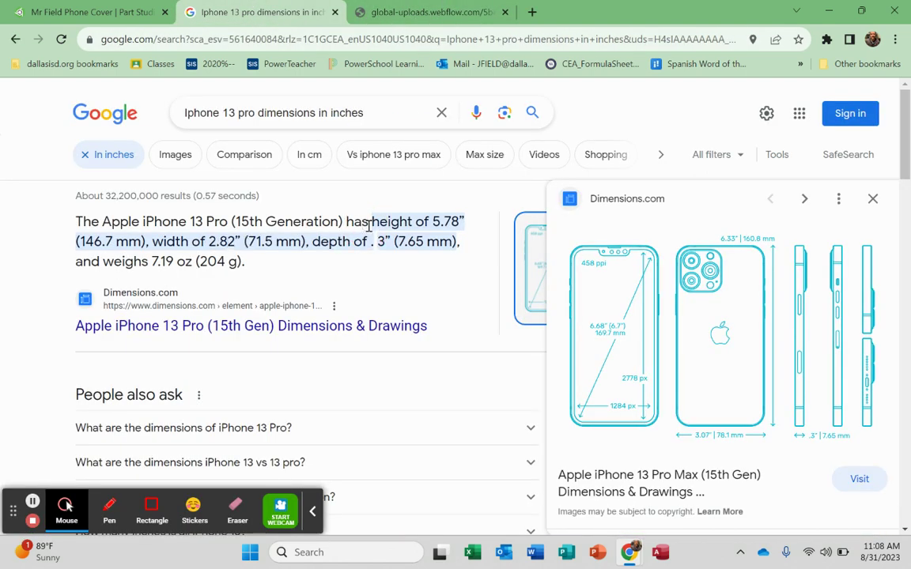
Copy the 5.78 height figure from the search results and return to Onshape
{"action": "left_click", "coordinate": [447, 273]}
{"action": "left_click_drag", "start_coordinate": [210, 242], "coordinate": [239, 242]}
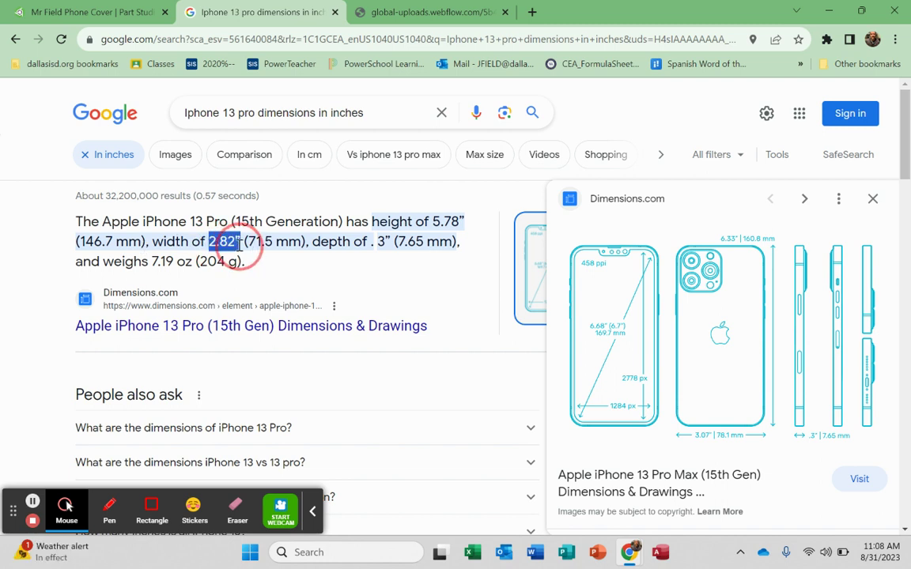
{"action": "left_click_drag", "start_coordinate": [433, 222], "coordinate": [459, 221]}
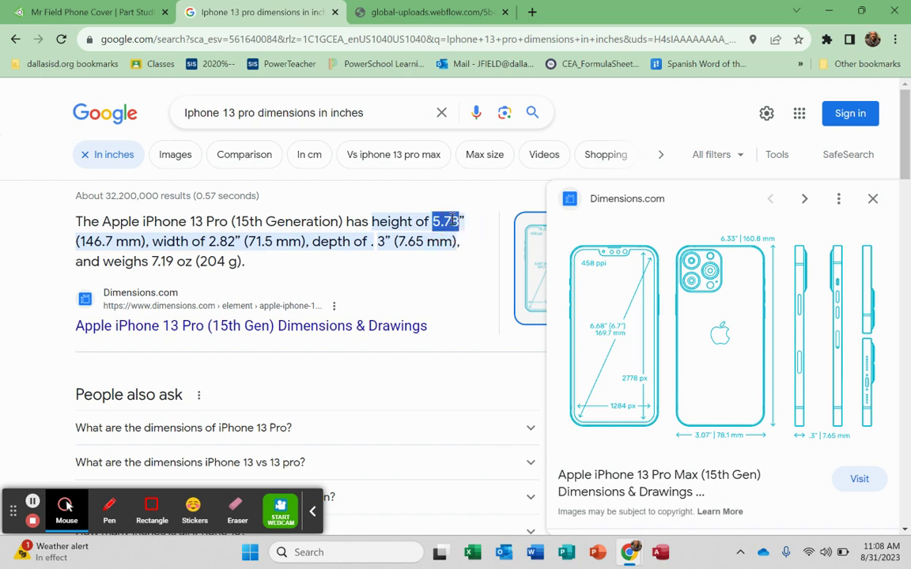
{"action": "left_click_drag", "start_coordinate": [372, 242], "coordinate": [393, 246]}
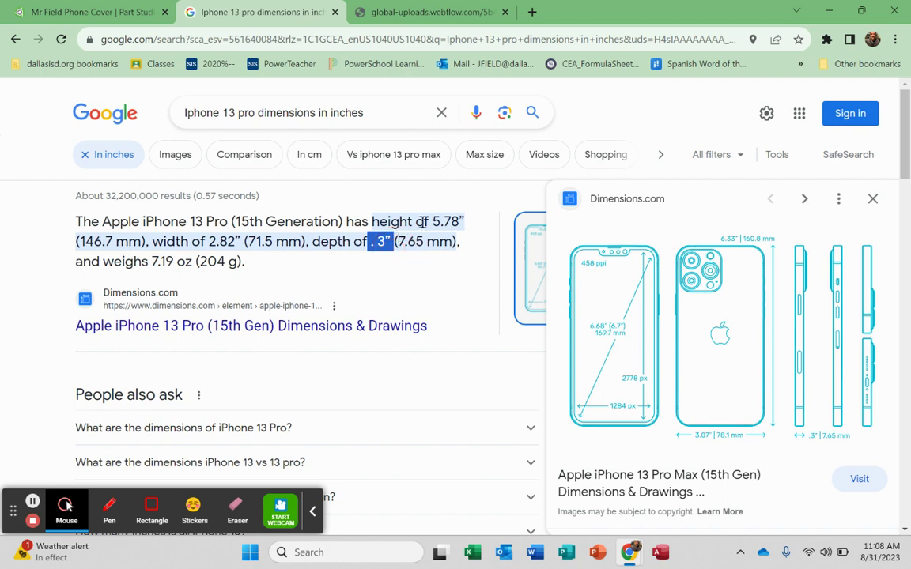
{"action": "left_click_drag", "start_coordinate": [434, 222], "coordinate": [458, 223]}
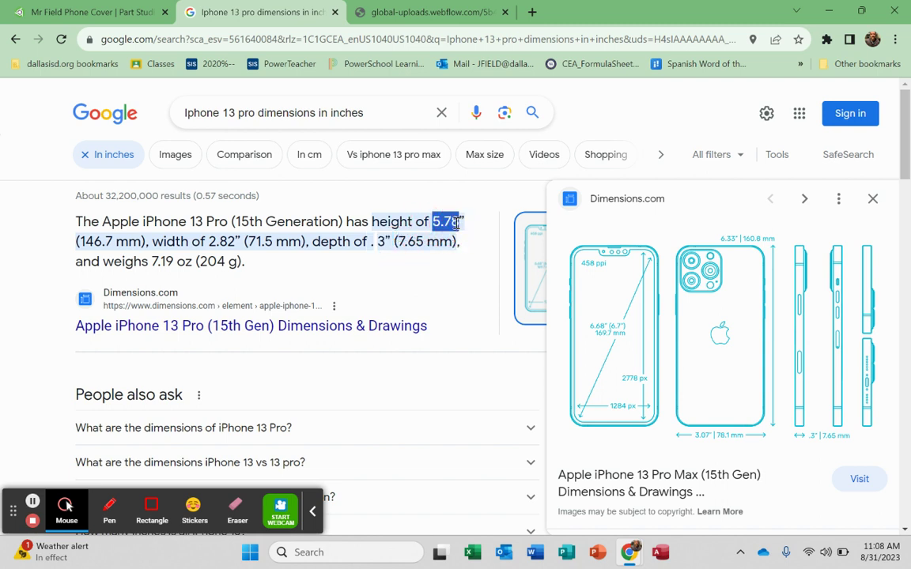
{"action": "right_click", "coordinate": [448, 224]}
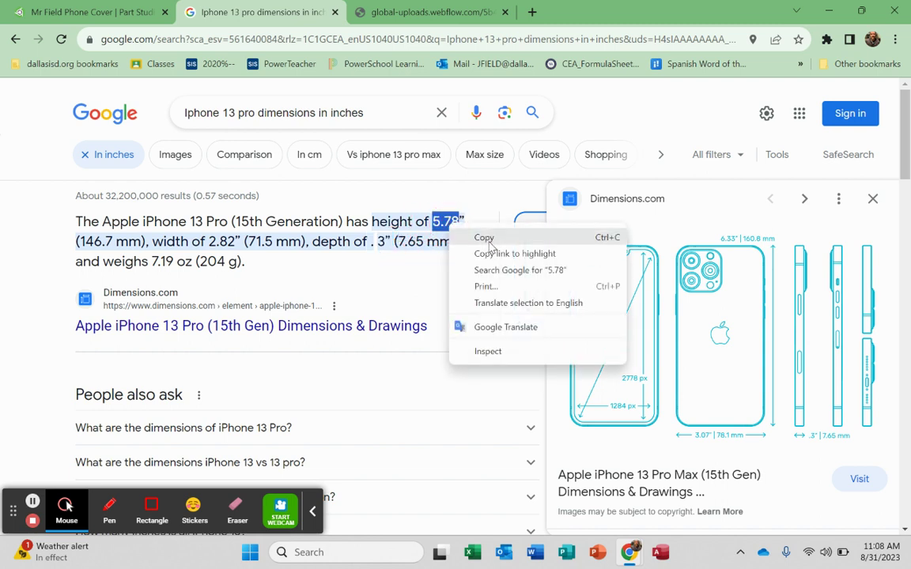
{"action": "left_click", "coordinate": [484, 238]}
{"action": "left_click", "coordinate": [79, 11]}
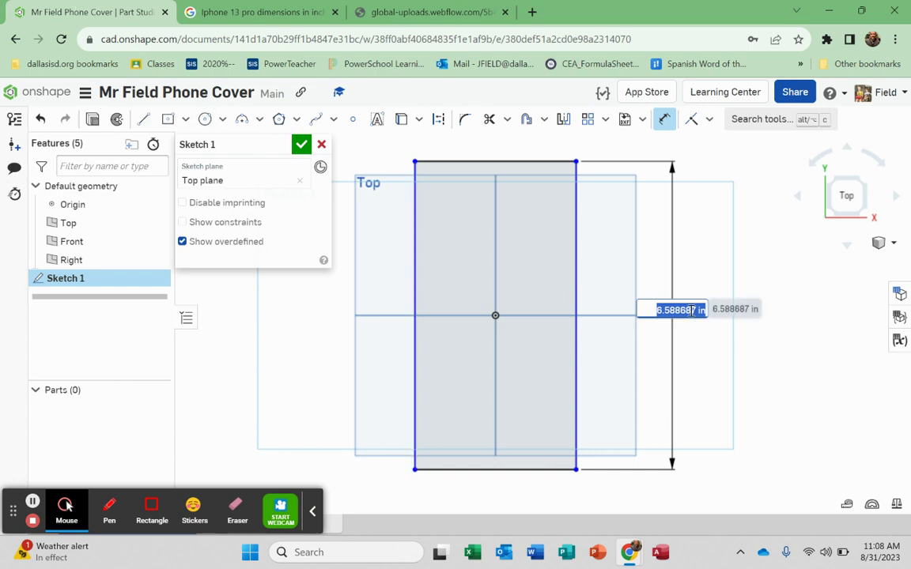
Set the rectangle's height dimension to 5.78 in
{"action": "key", "text": "ctrl+v"}
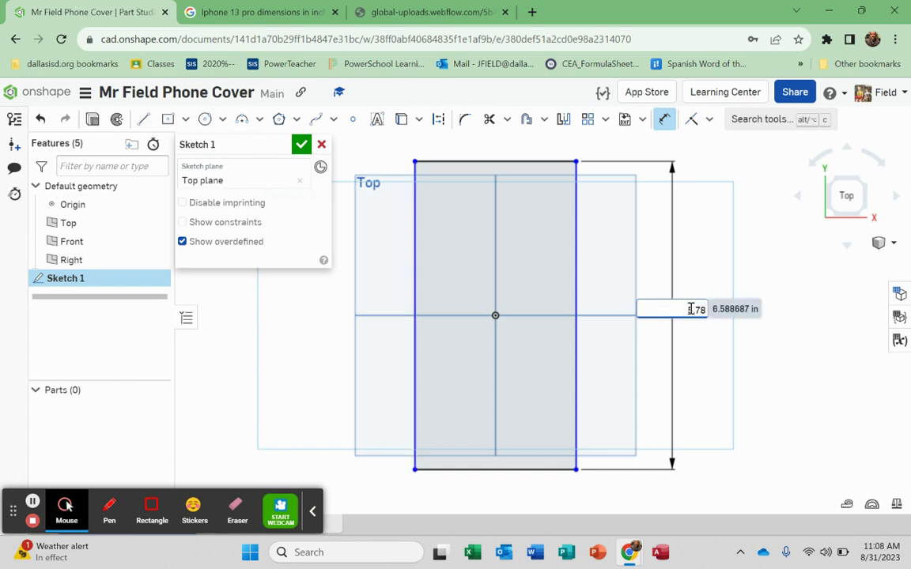
{"action": "key", "text": "Return"}
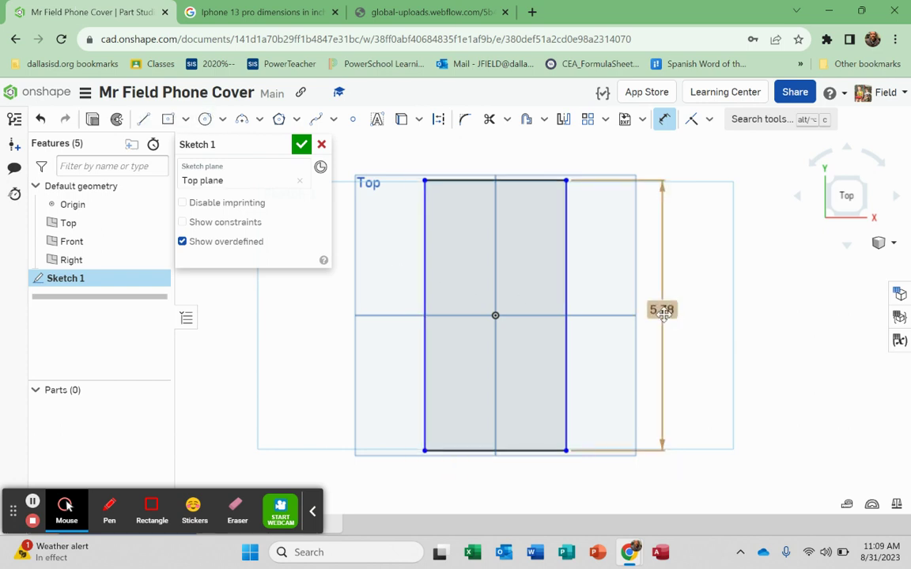
{"action": "scroll", "coordinate": [631, 415], "scroll_direction": "down", "scroll_amount": 3}
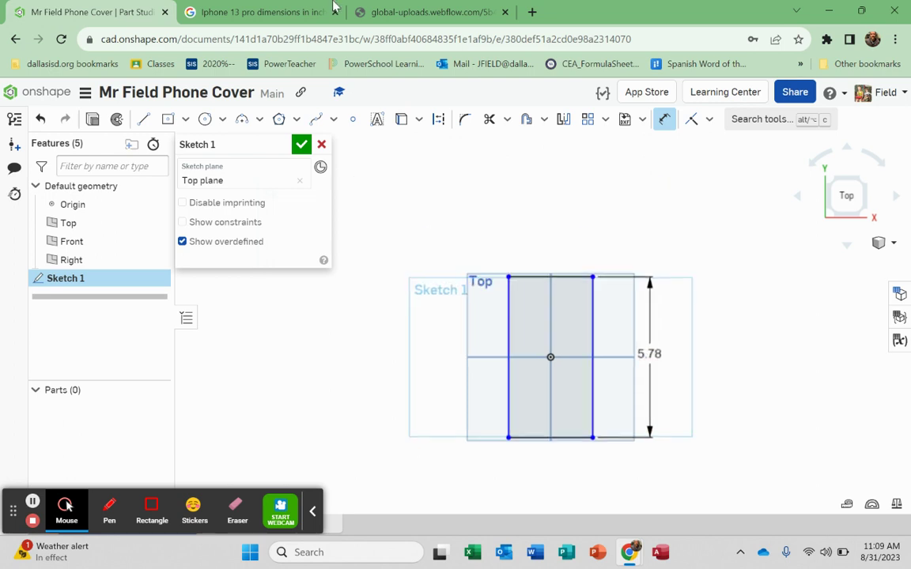
{"action": "left_click", "coordinate": [257, 12]}
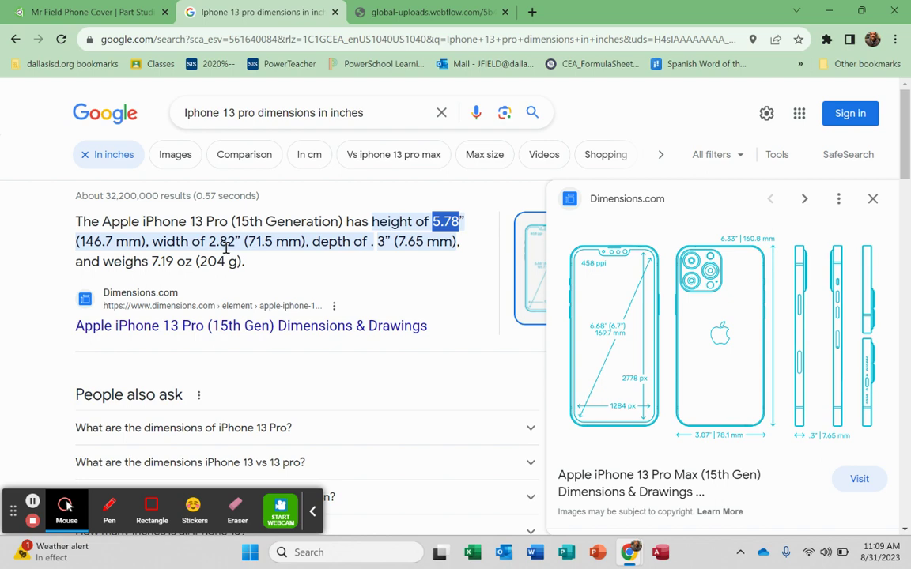
{"action": "left_click_drag", "start_coordinate": [212, 245], "coordinate": [238, 247]}
{"action": "left_click", "coordinate": [415, 13]}
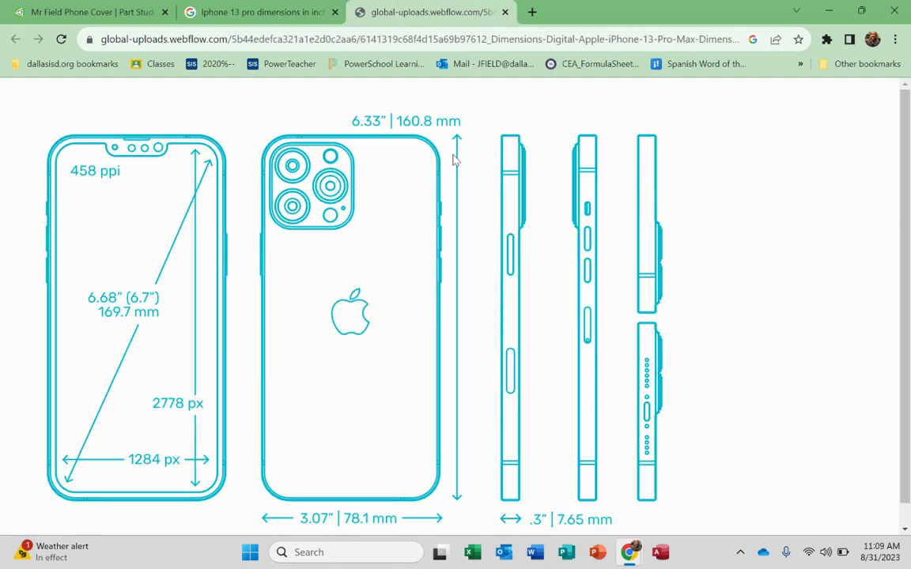
{"action": "left_click", "coordinate": [265, 13]}
{"action": "left_click", "coordinate": [106, 9]}
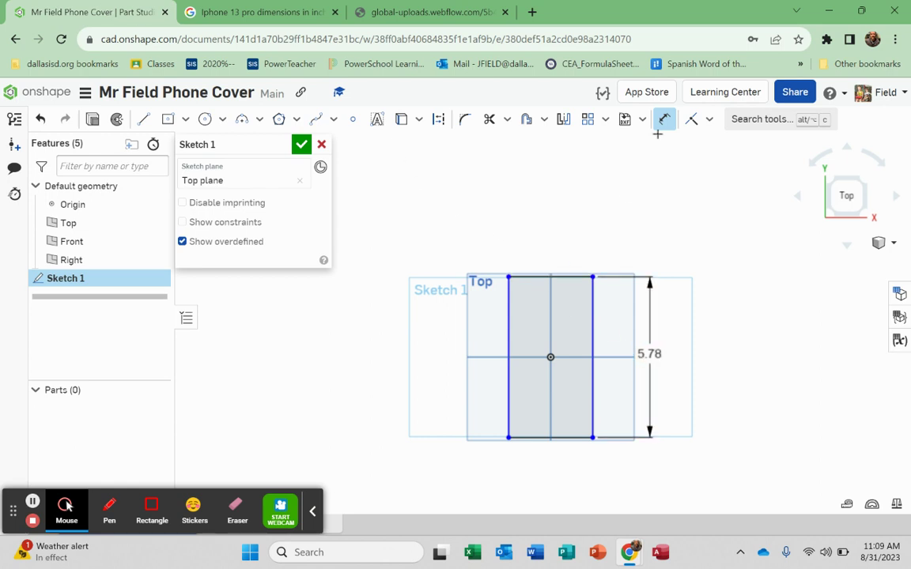
Dimension the top edge to a 2.82 in width and finish Sketch 1
{"action": "left_click", "coordinate": [559, 277]}
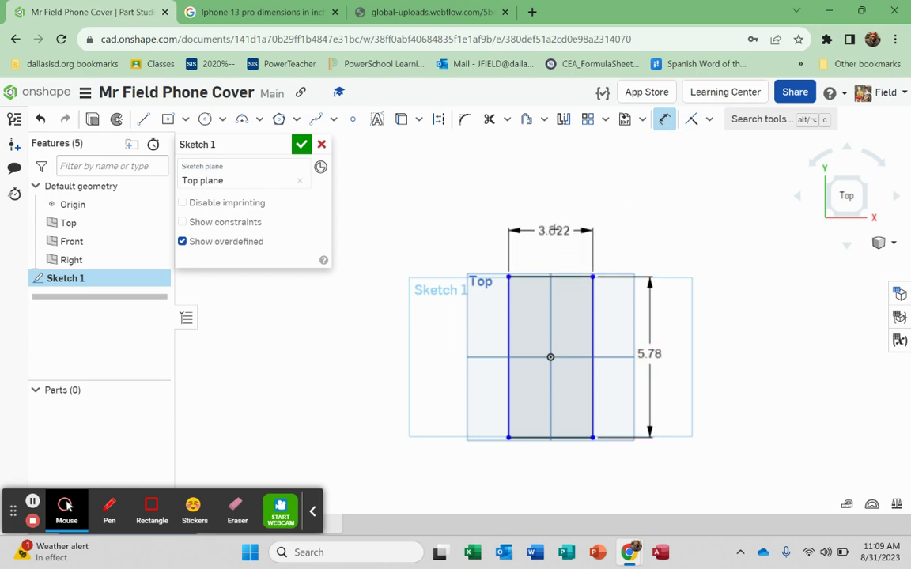
{"action": "left_click", "coordinate": [554, 229]}
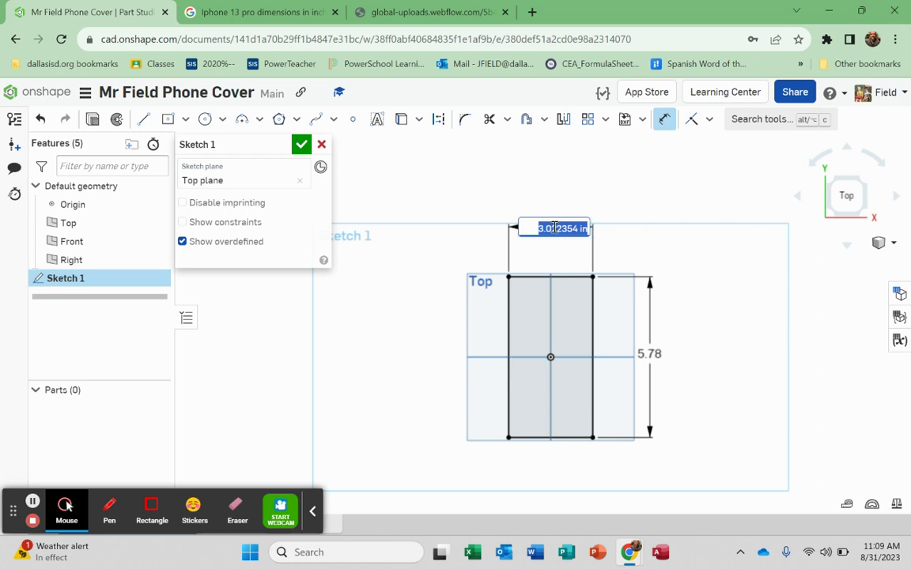
{"action": "type", "text": "2.82"}
{"action": "double_click", "coordinate": [570, 227]}
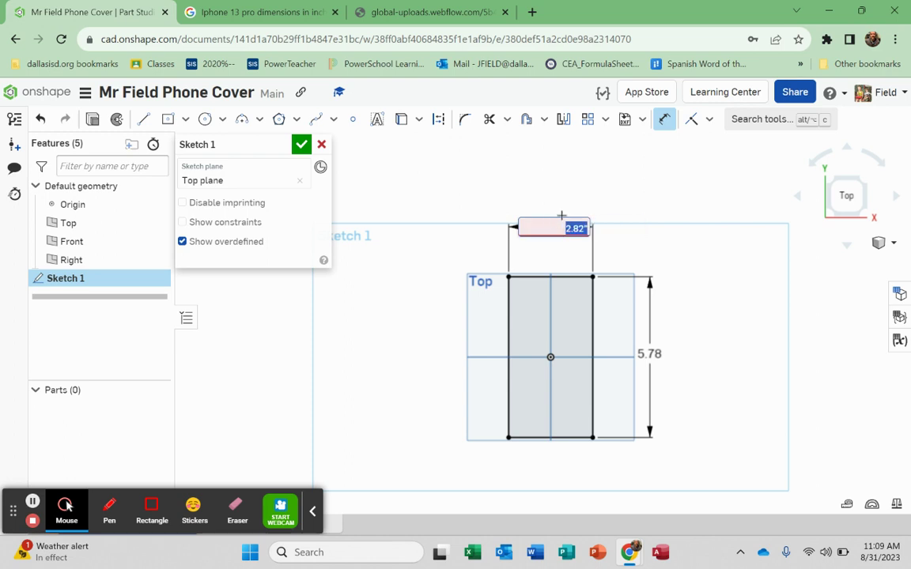
{"action": "double_click", "coordinate": [585, 230]}
{"action": "key", "text": "End"}
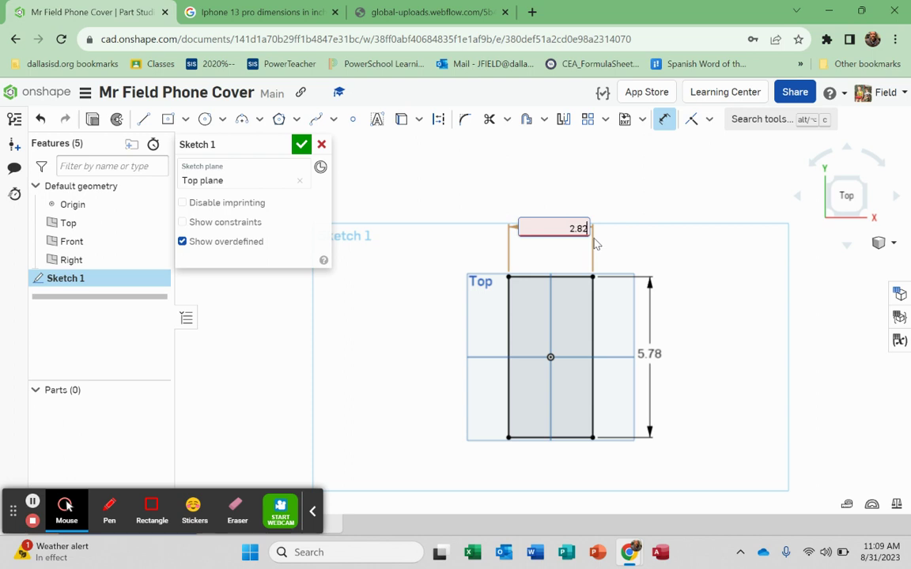
{"action": "key", "text": "Return"}
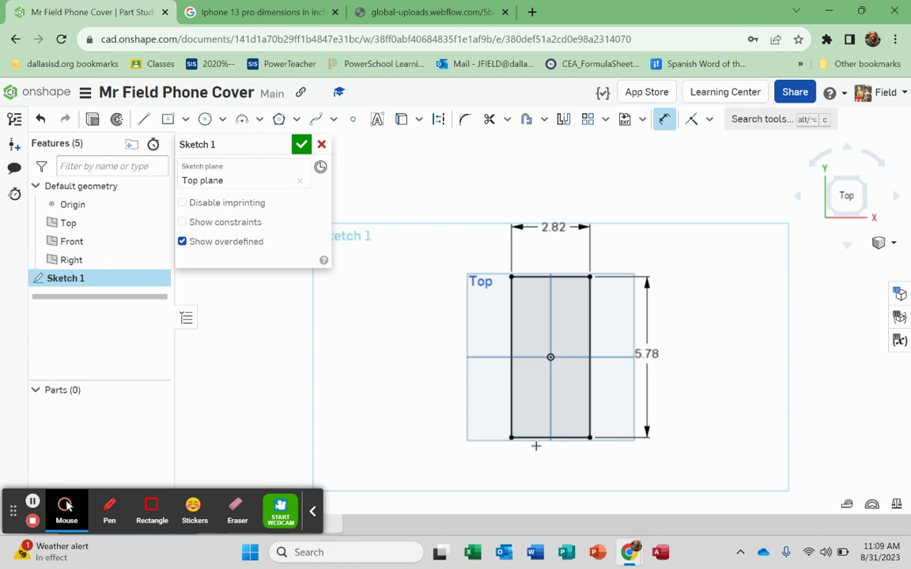
{"action": "mouse_move", "coordinate": [549, 443]}
{"action": "right_mouse_down"}
{"action": "mouse_move", "coordinate": [543, 412]}
{"action": "mouse_move", "coordinate": [506, 371]}
{"action": "right_mouse_up"}
{"action": "left_click", "coordinate": [301, 144]}
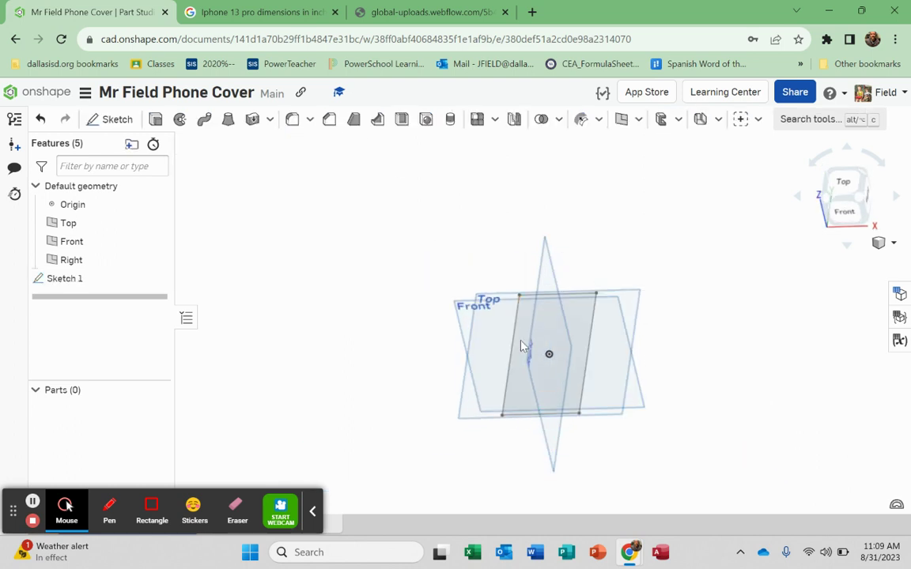
Select the Sketch 1 rectangle region and start extruding it
{"action": "left_click", "coordinate": [571, 387]}
{"action": "left_click", "coordinate": [155, 119]}
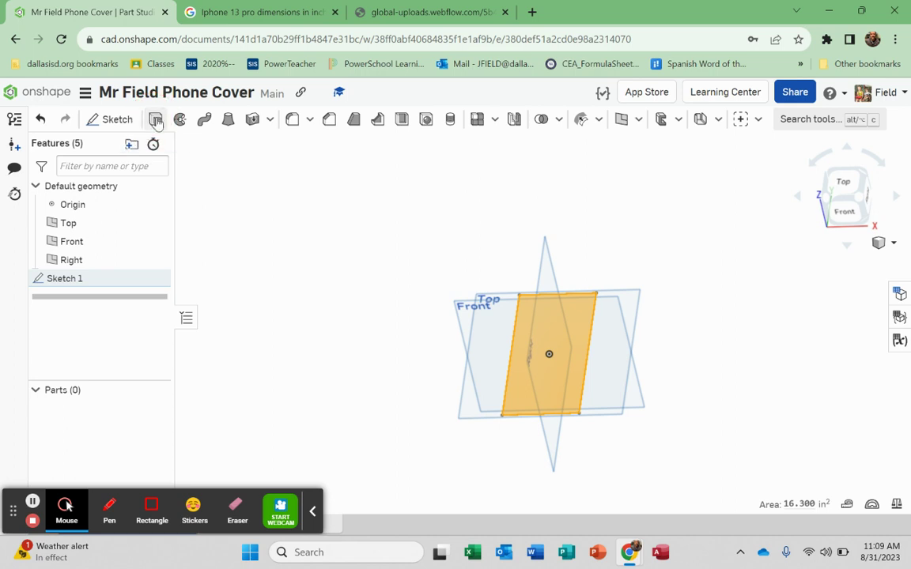
{"action": "left_click_drag", "start_coordinate": [541, 316], "coordinate": [517, 223]}
{"action": "left_click", "coordinate": [297, 258]}
{"action": "key", "text": "BackSpace"}
{"action": "type", "text": "6.12"}
{"action": "left_click", "coordinate": [283, 251]}
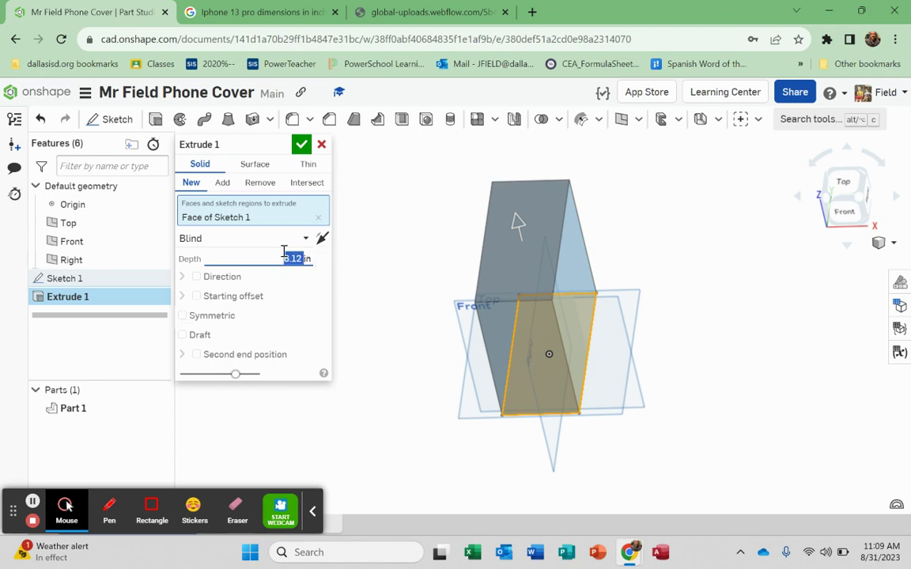
Check the .3" depth figure, then set the extrude depth to 0.3 in and confirm
{"action": "left_click", "coordinate": [365, 14]}
{"action": "left_click", "coordinate": [290, 11]}
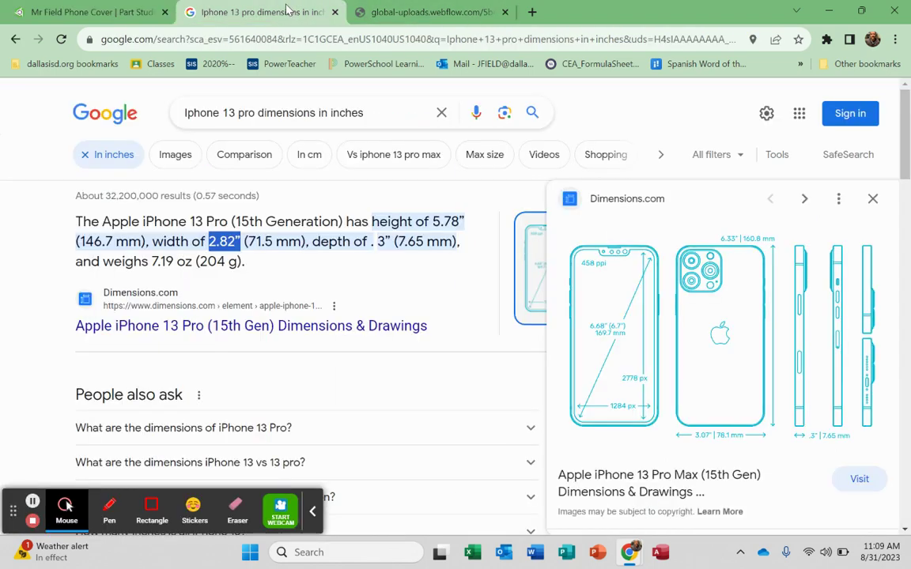
{"action": "left_click", "coordinate": [91, 11]}
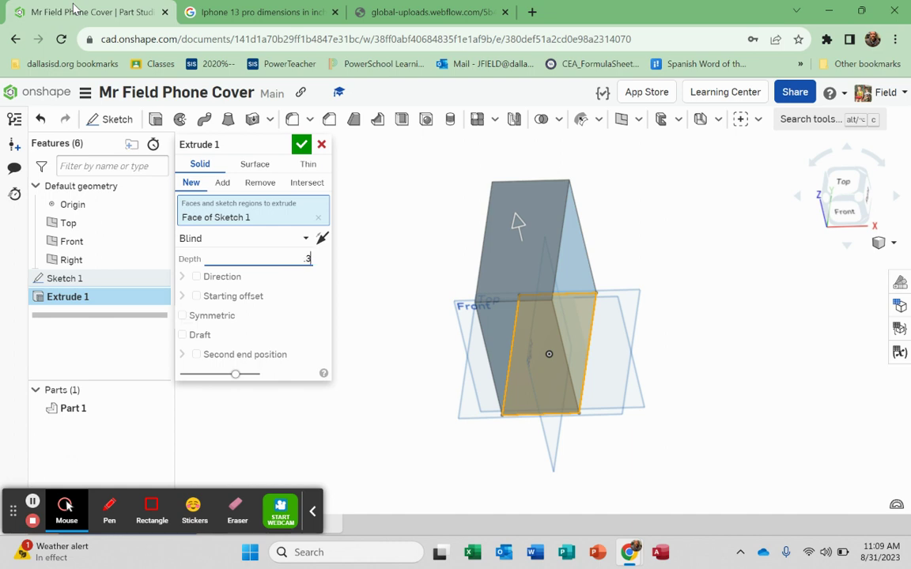
{"action": "type", "text": ".3"}
{"action": "key", "text": "Return"}
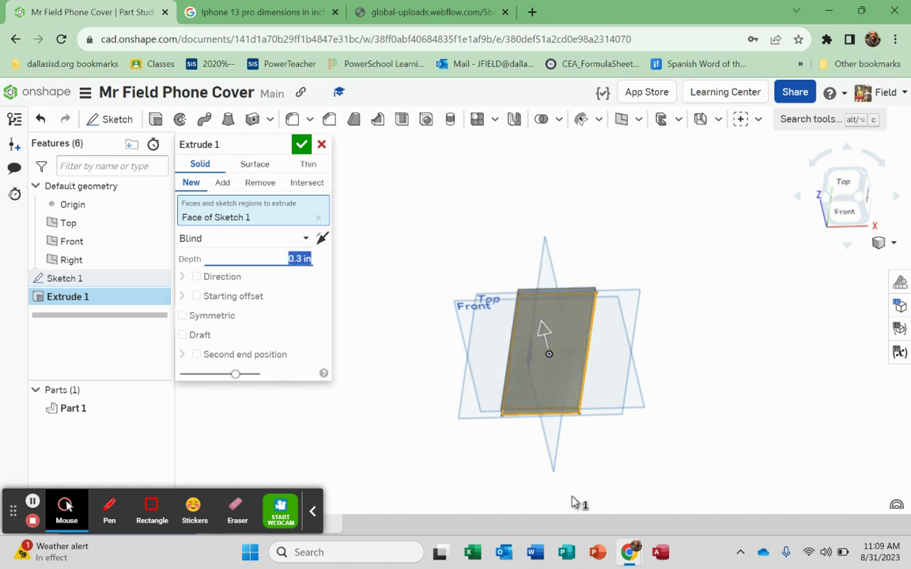
{"action": "scroll", "coordinate": [557, 443], "scroll_direction": "up", "scroll_amount": 5}
{"action": "left_click", "coordinate": [301, 144]}
{"action": "scroll", "coordinate": [499, 324], "scroll_direction": "down", "scroll_amount": 3}
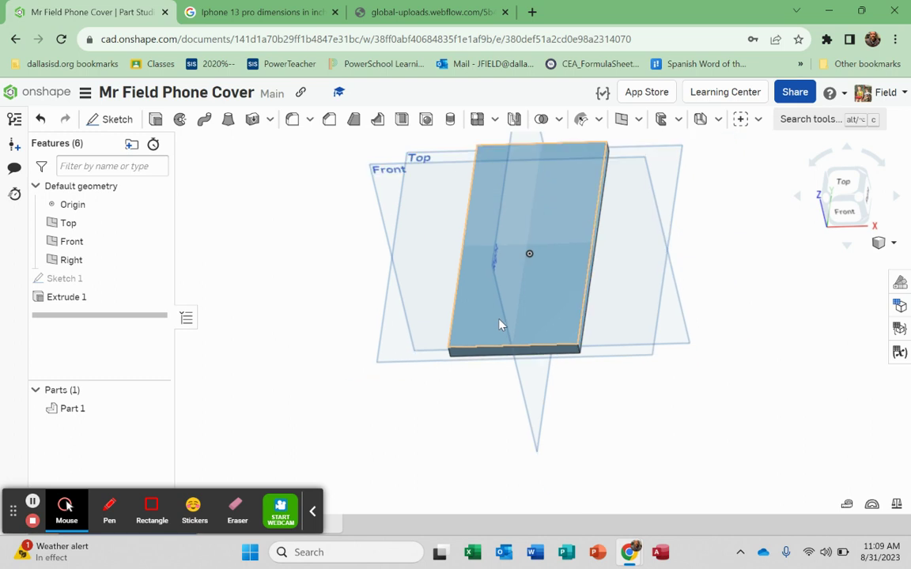
{"action": "scroll", "coordinate": [499, 325], "scroll_direction": "up", "scroll_amount": 4}
Try saving the full-size dimension diagram as a file, then cancel
{"action": "left_click", "coordinate": [409, 10]}
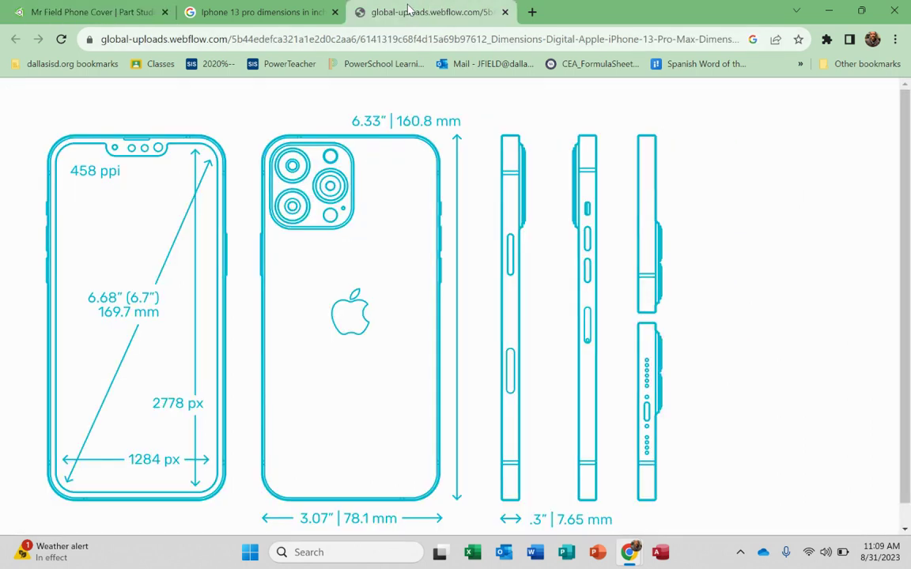
{"action": "right_click", "coordinate": [320, 243]}
{"action": "left_click", "coordinate": [365, 325]}
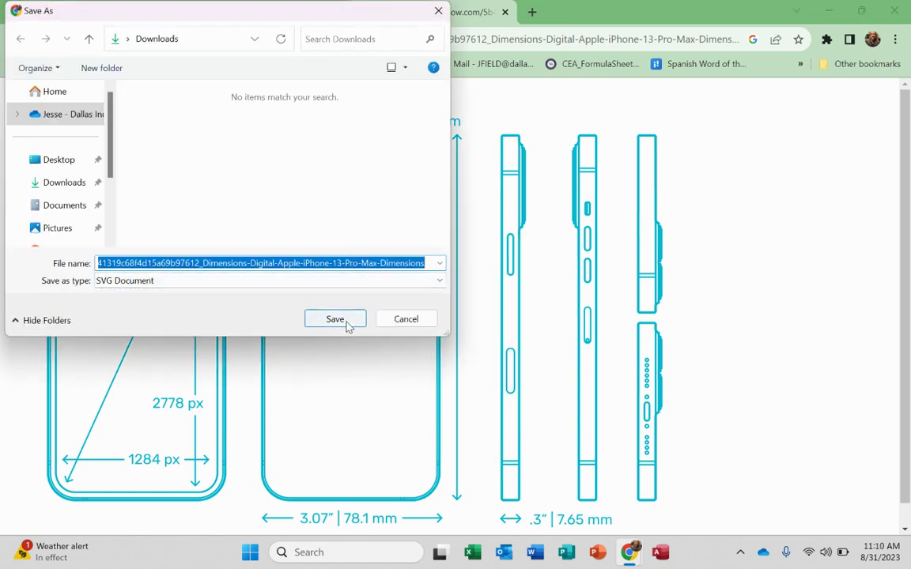
{"action": "left_click", "coordinate": [395, 320]}
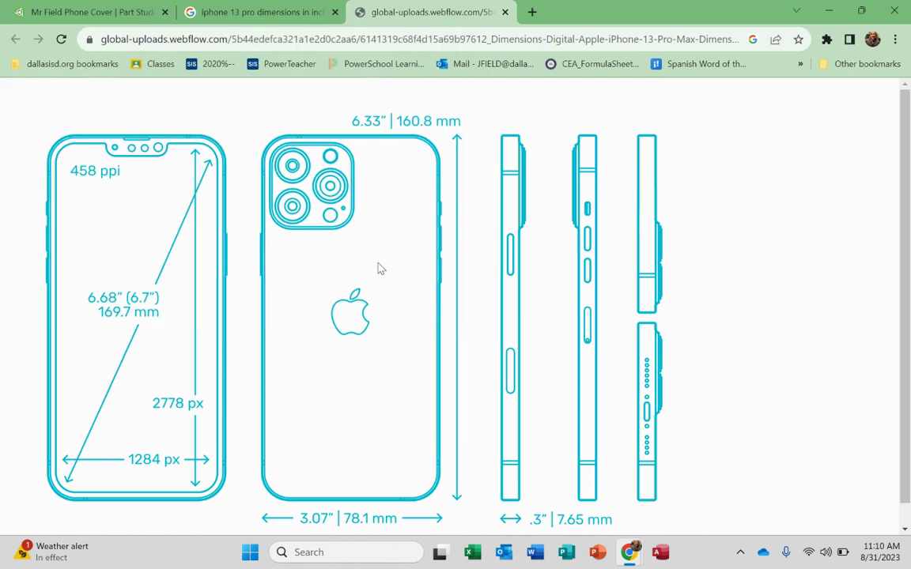
{"action": "right_click", "coordinate": [379, 267]}
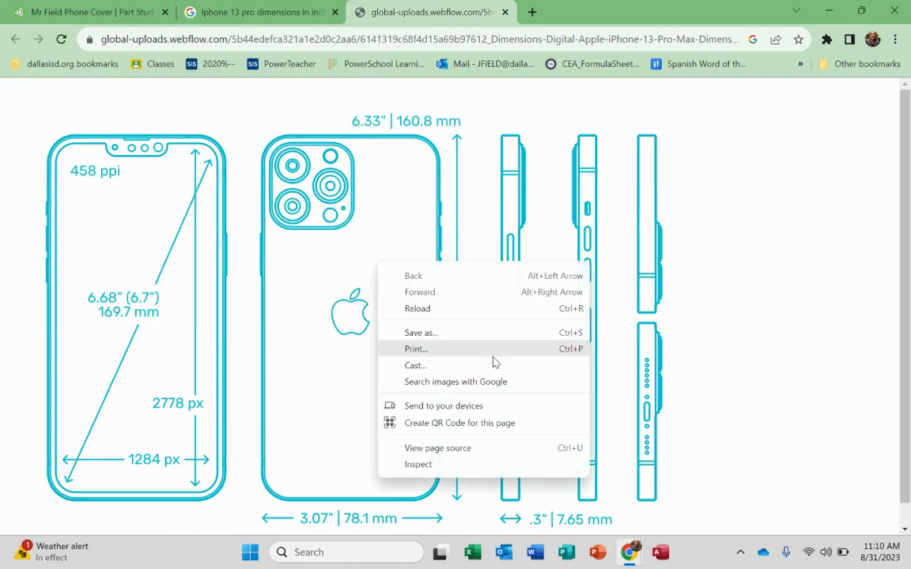
{"action": "left_click", "coordinate": [711, 313]}
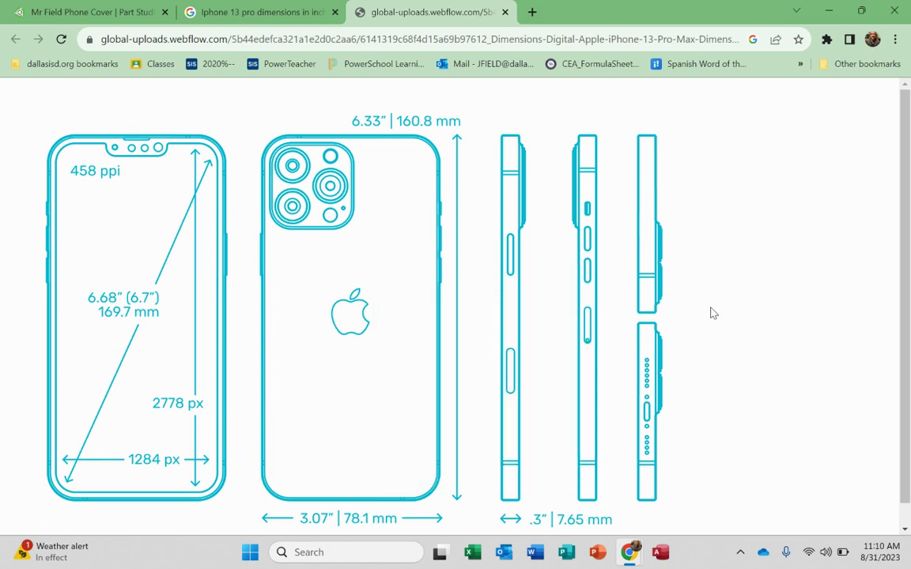
{"action": "right_click", "coordinate": [427, 323]}
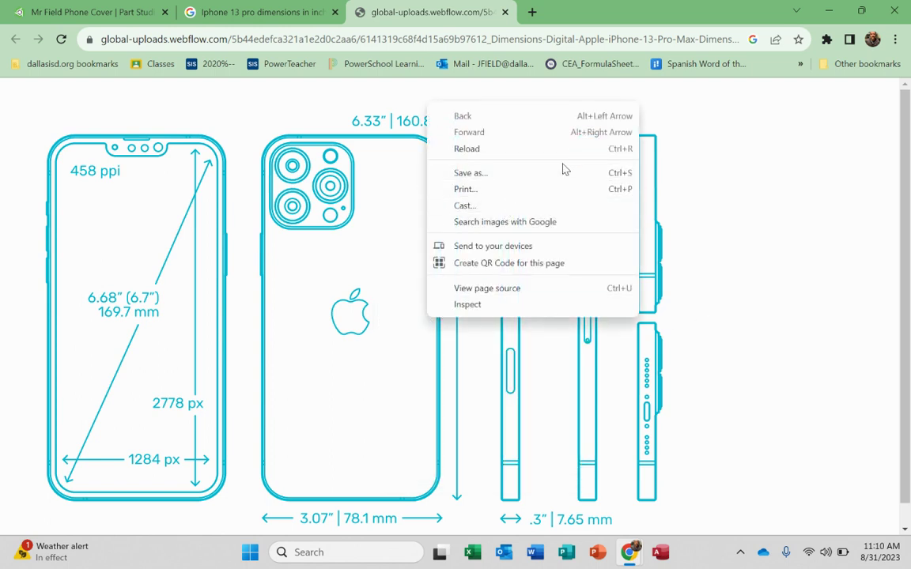
{"action": "left_click", "coordinate": [750, 270]}
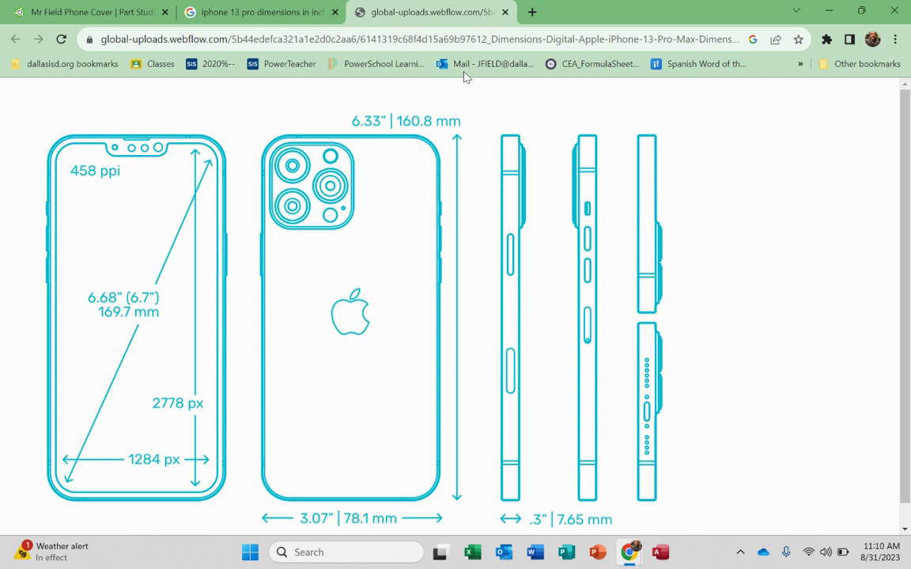
Copy the iPhone dimension image from the Google results and go to Google Drive
{"action": "left_click", "coordinate": [257, 11]}
{"action": "right_click", "coordinate": [654, 299]}
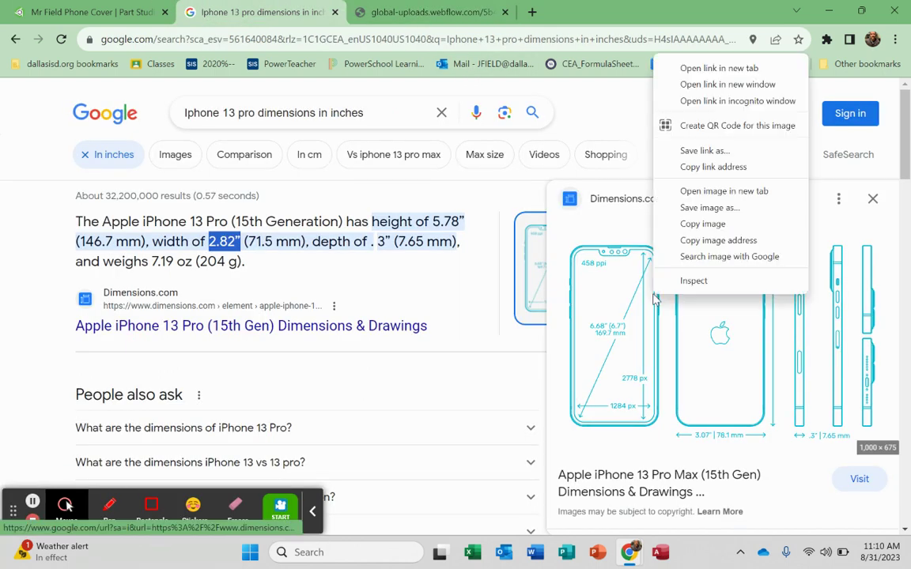
{"action": "left_click", "coordinate": [702, 224]}
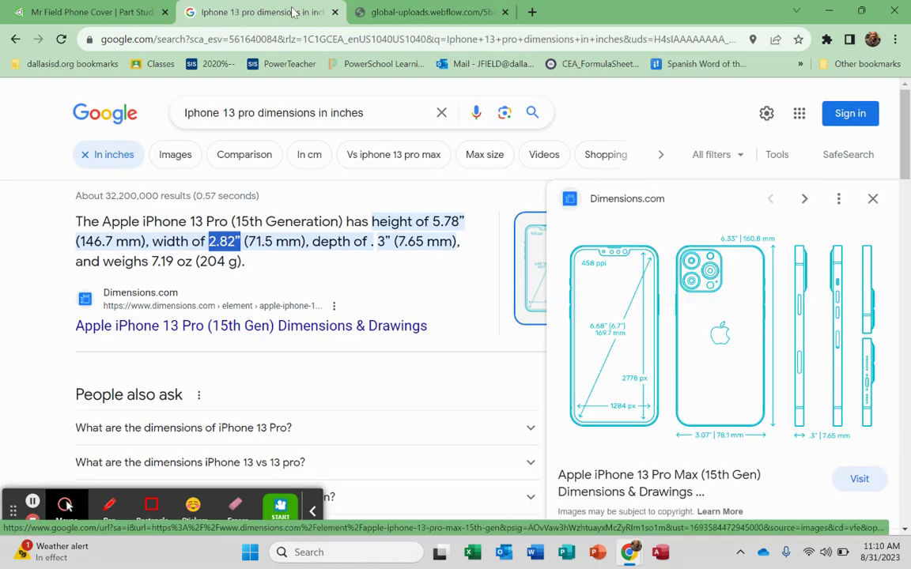
{"action": "left_click", "coordinate": [530, 12]}
{"action": "left_click", "coordinate": [843, 101]}
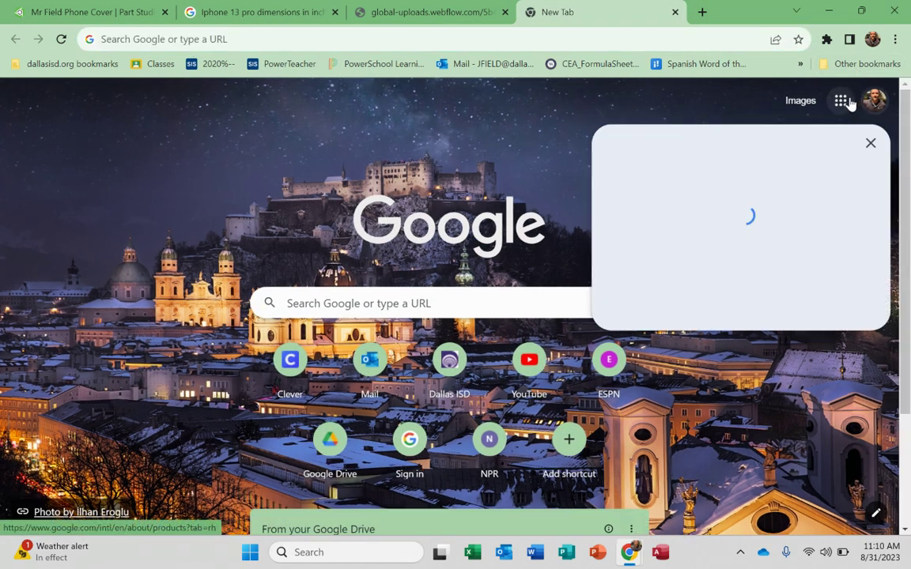
{"action": "left_click", "coordinate": [843, 100]}
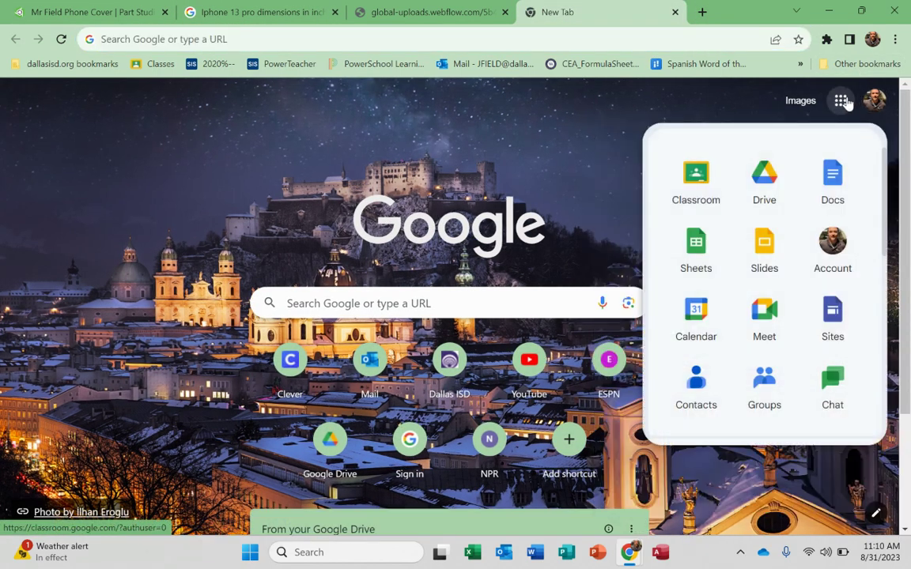
{"action": "left_click", "coordinate": [763, 180]}
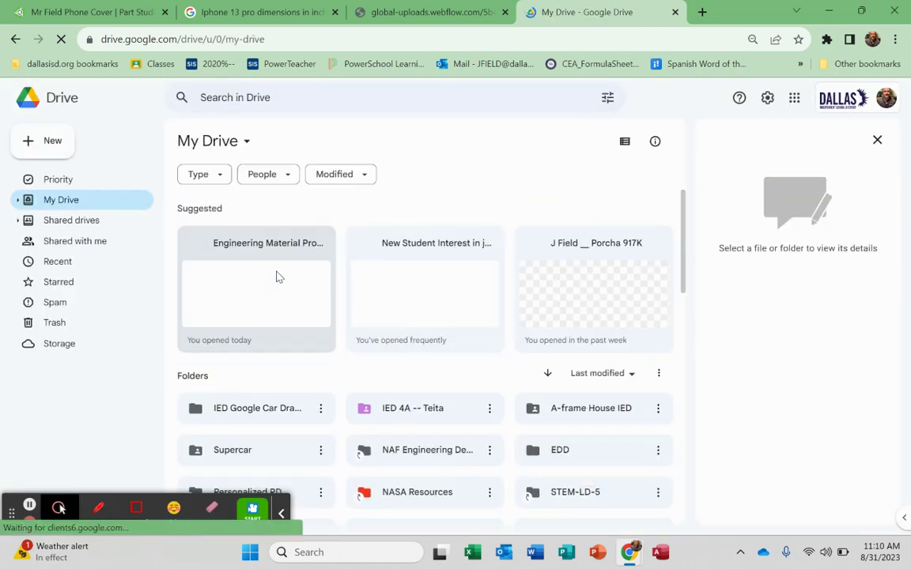
Create a new Google Drawings document from Drive's New > More menu
{"action": "left_click", "coordinate": [41, 141]}
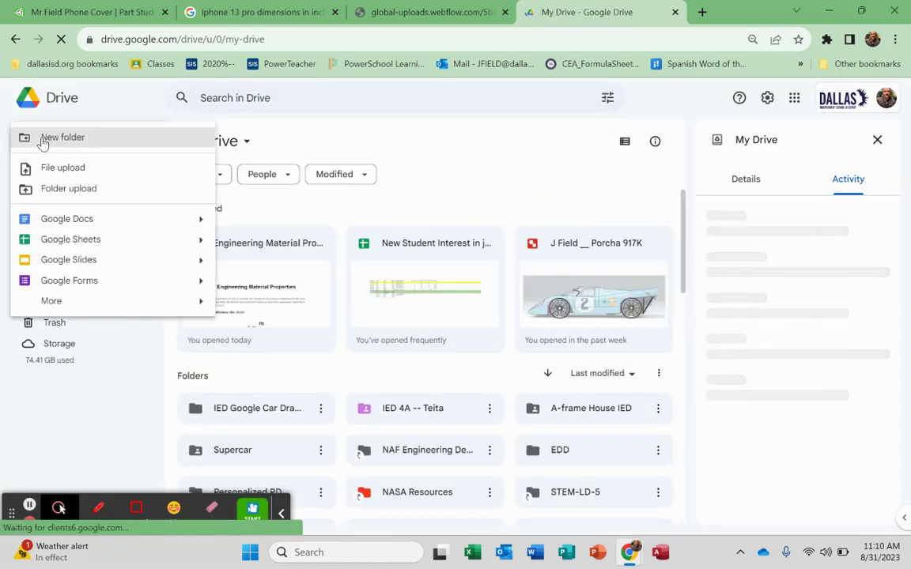
{"action": "mouse_move", "coordinate": [163, 300]}
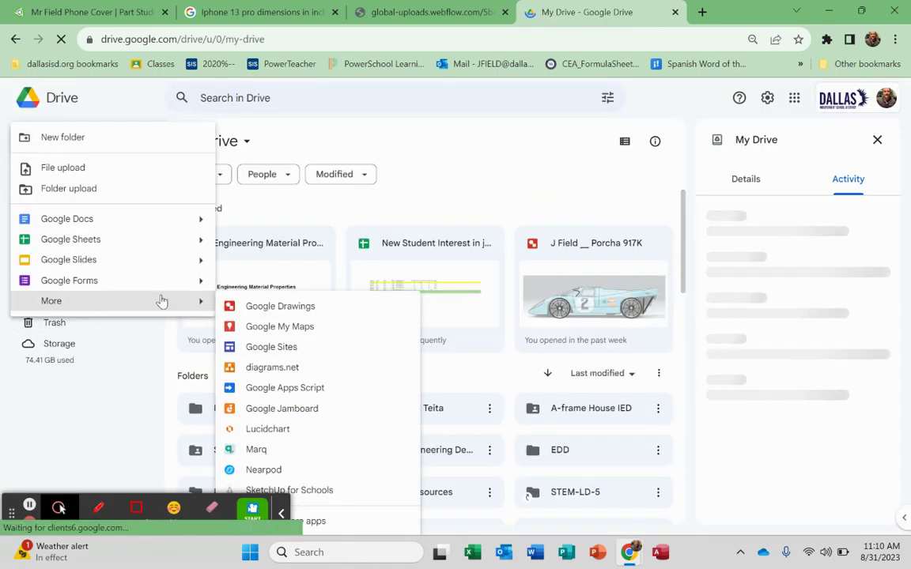
{"action": "left_click", "coordinate": [247, 310]}
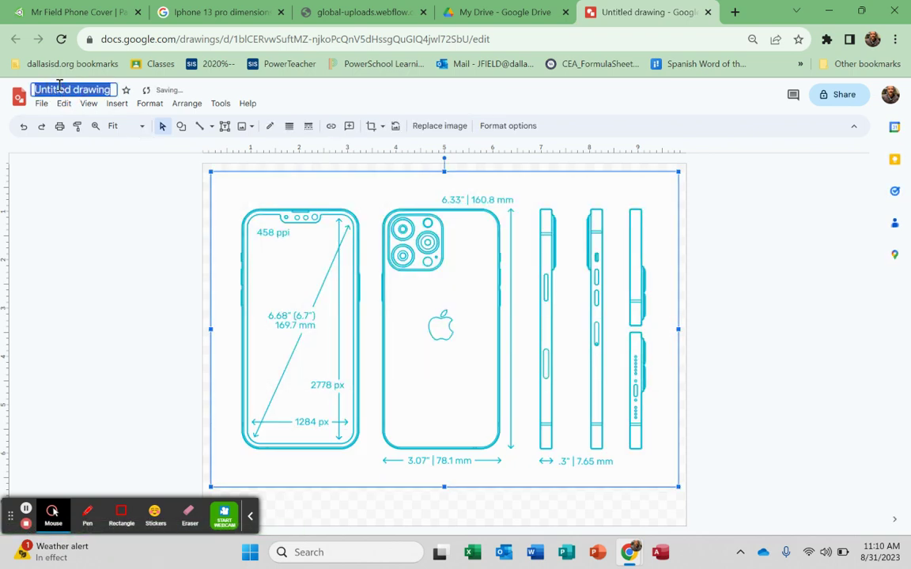
Replace the Untitled drawing title with 'Iphone 13 Image'
{"action": "key", "text": "BackSpace"}
{"action": "type", "text": "Iphone 13"}
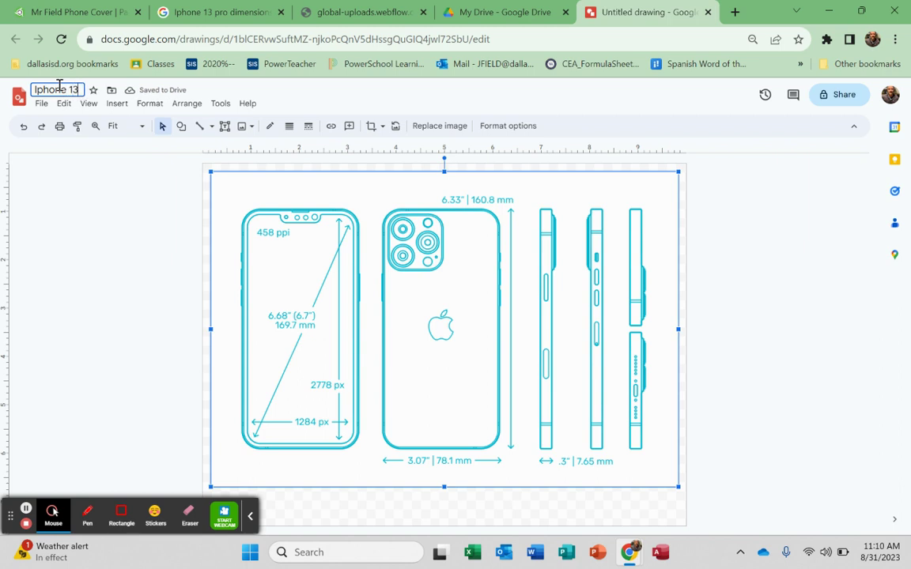
{"action": "type", "text": " Ima"}
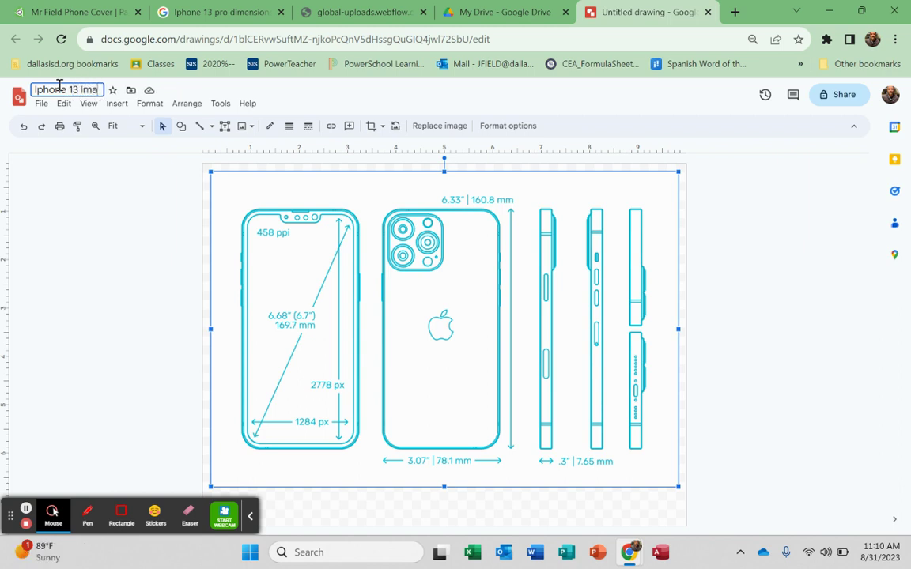
{"action": "type", "text": "ge"}
Commit the 'Iphone 13 Image' title and download the drawing as a JPEG image
{"action": "key", "text": "Return"}
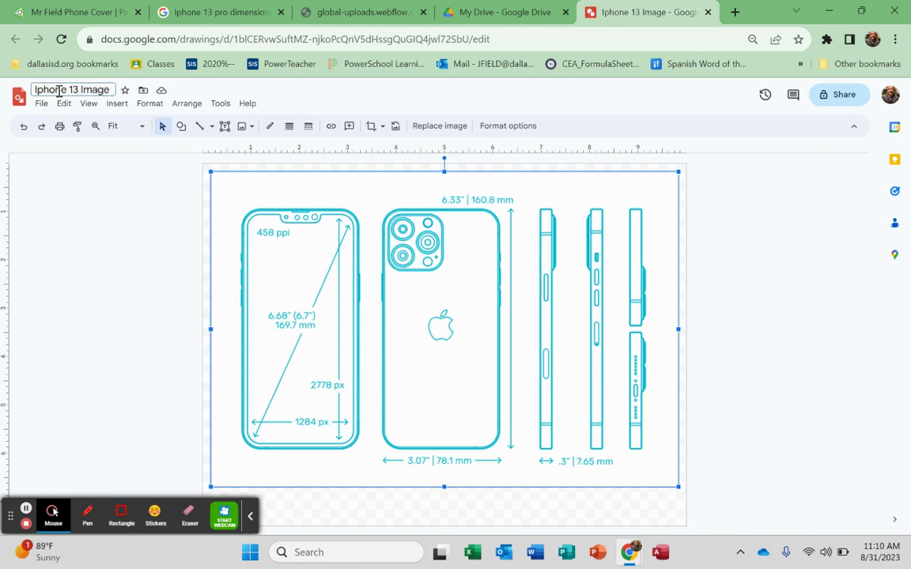
{"action": "left_click", "coordinate": [41, 102]}
{"action": "mouse_move", "coordinate": [72, 225]}
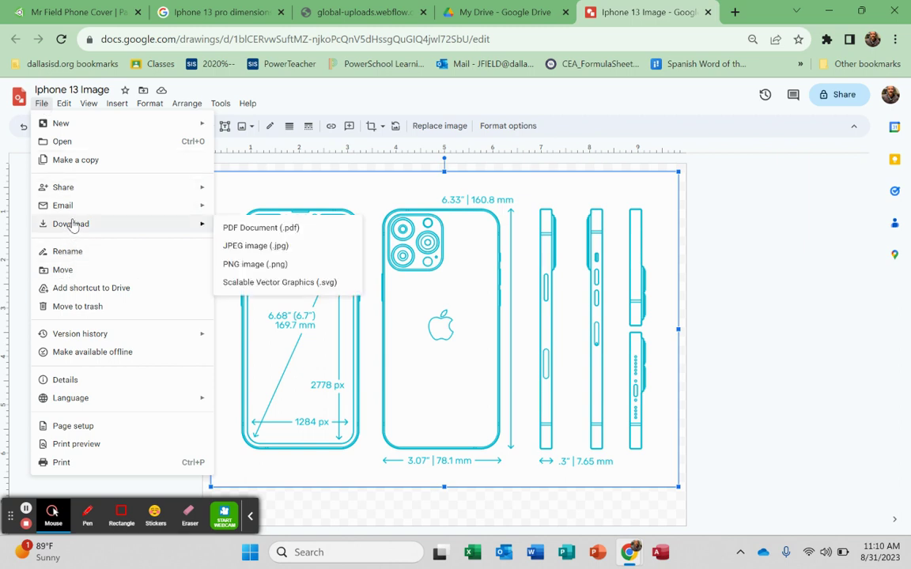
{"action": "left_click", "coordinate": [261, 228]}
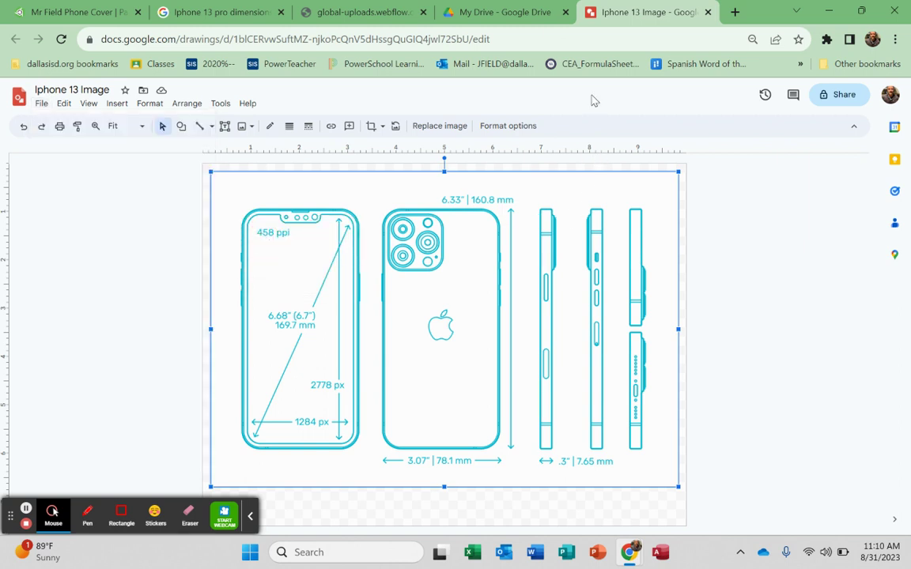
{"action": "left_click", "coordinate": [77, 12]}
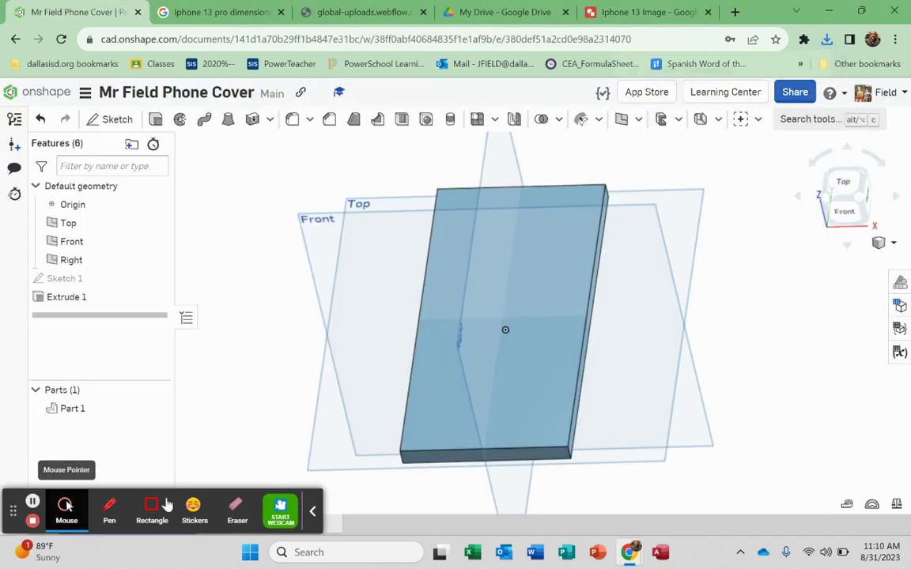
Import Iphone 13 Image.jpg from Downloads into the document as a new tab
{"action": "left_click", "coordinate": [312, 511]}
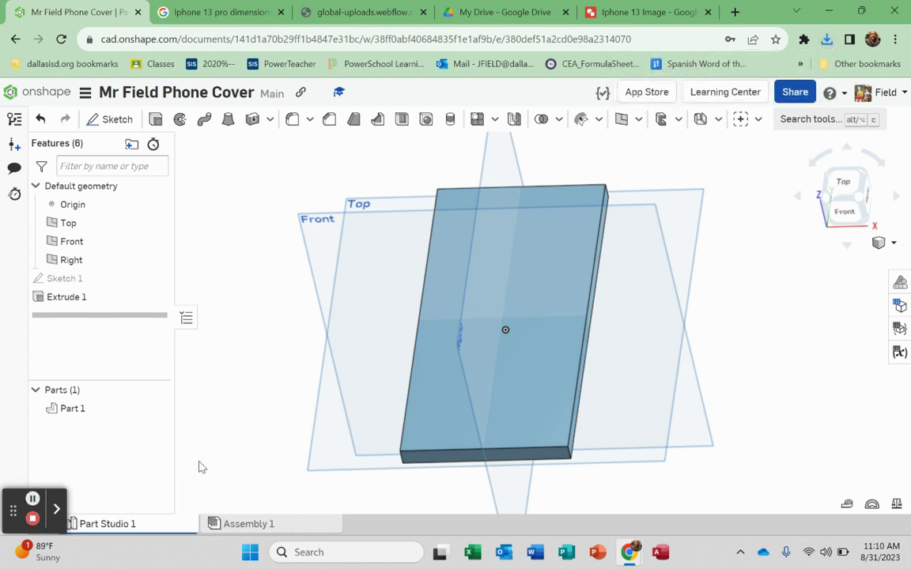
{"action": "scroll", "coordinate": [170, 446], "scroll_direction": "down", "scroll_amount": 2}
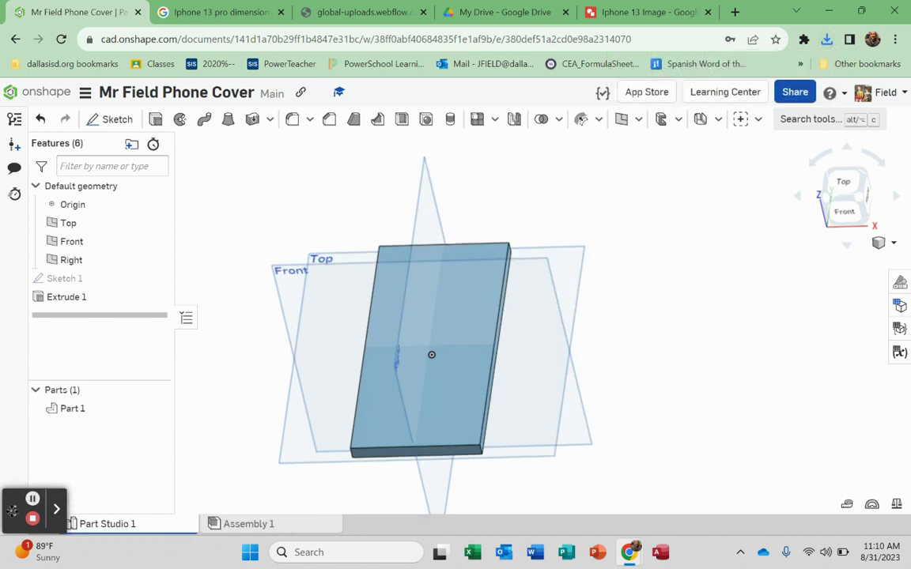
{"action": "left_click_drag", "start_coordinate": [12, 510], "coordinate": [12, 445]}
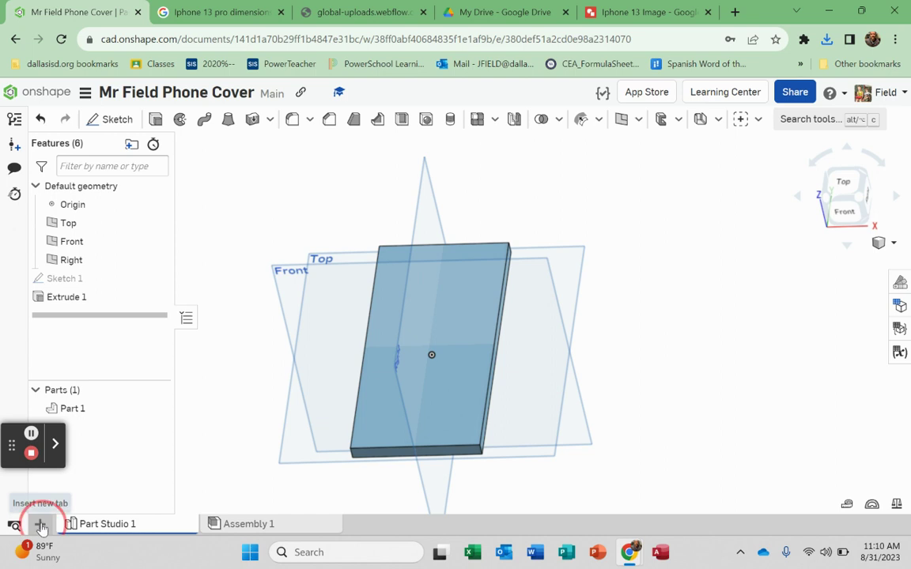
{"action": "left_click", "coordinate": [41, 526]}
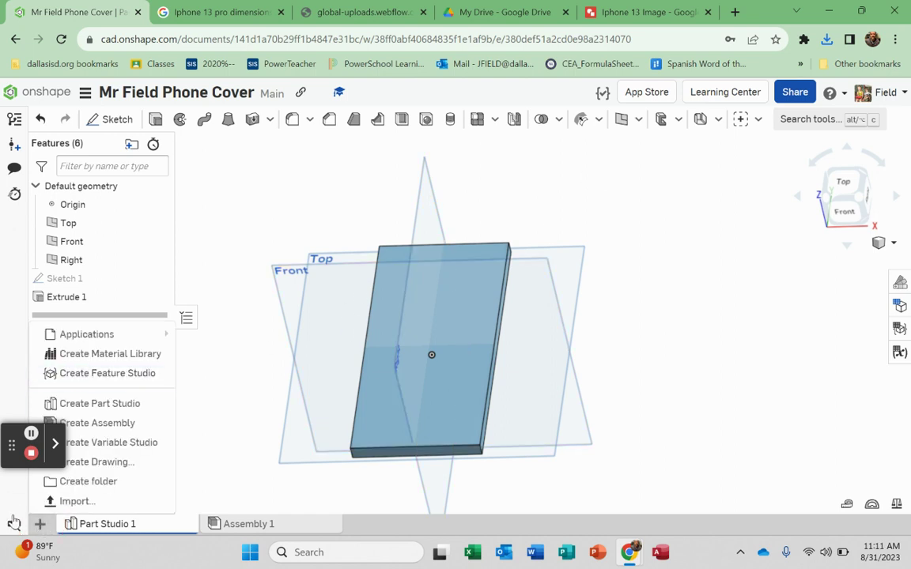
{"action": "left_click", "coordinate": [93, 500]}
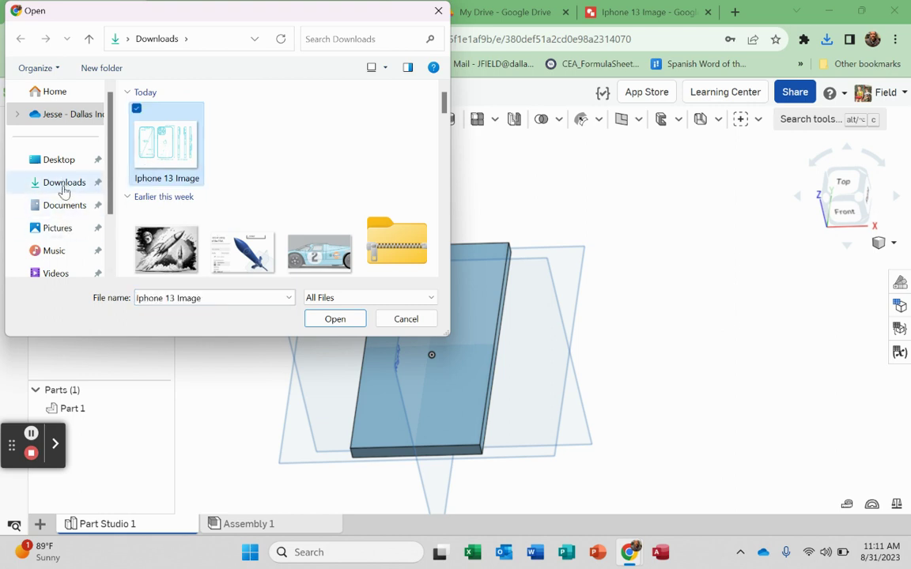
{"action": "left_click", "coordinate": [335, 318]}
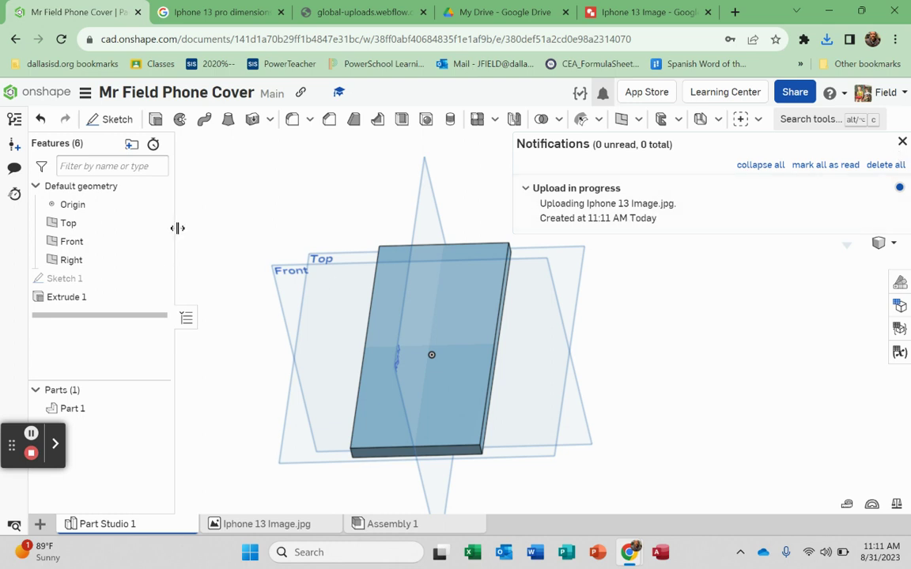
Close the notifications list and view the phone slab from the Top
{"action": "left_click", "coordinate": [902, 142]}
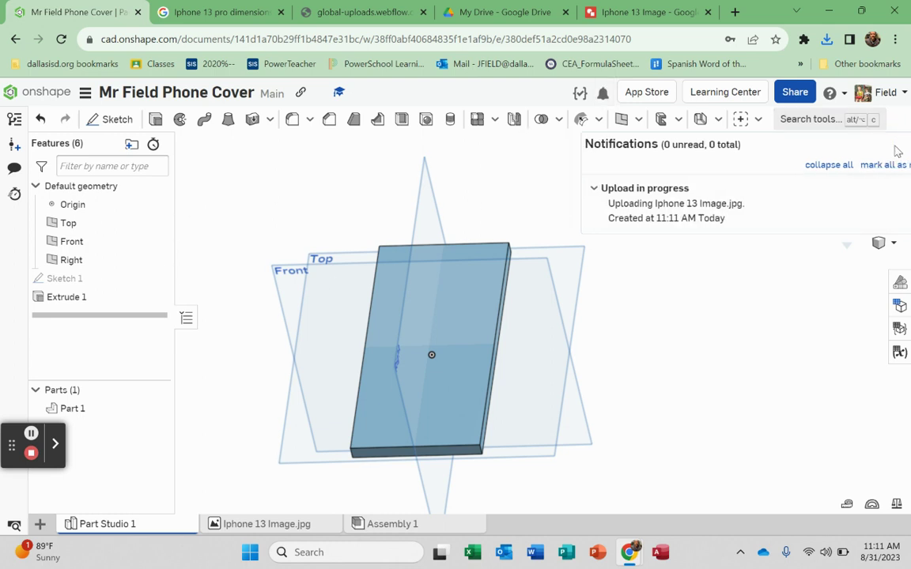
{"action": "scroll", "coordinate": [782, 330], "scroll_direction": "down", "scroll_amount": 3}
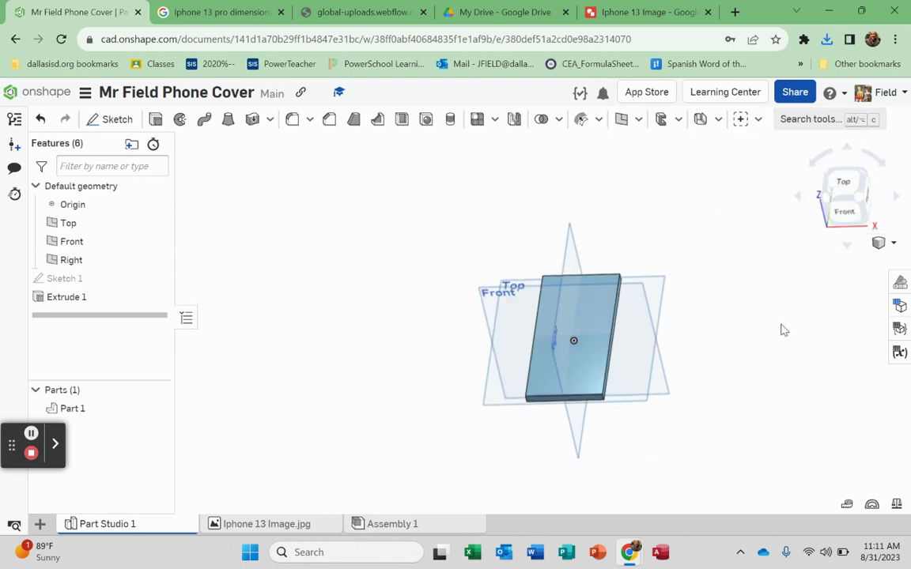
{"action": "left_click", "coordinate": [844, 183]}
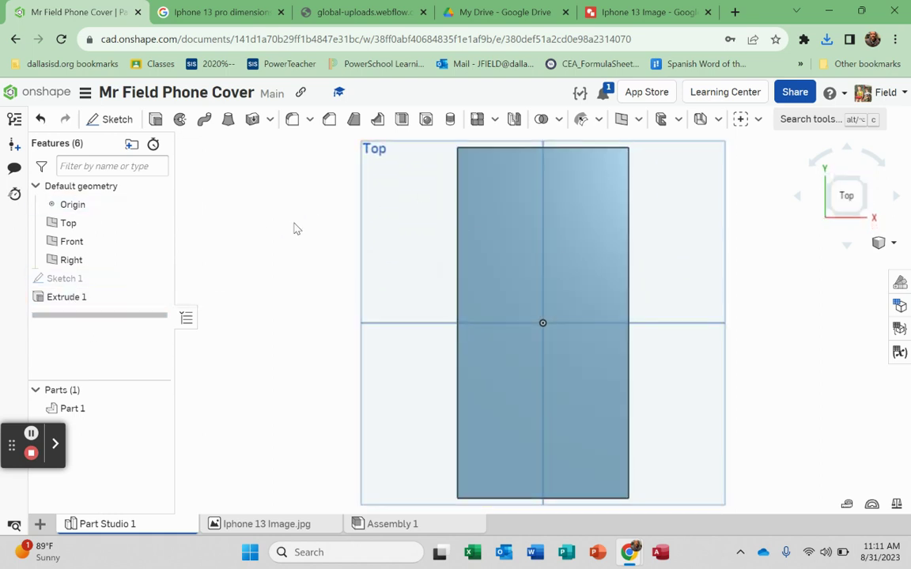
{"action": "left_click", "coordinate": [381, 202]}
{"action": "left_click", "coordinate": [115, 121]}
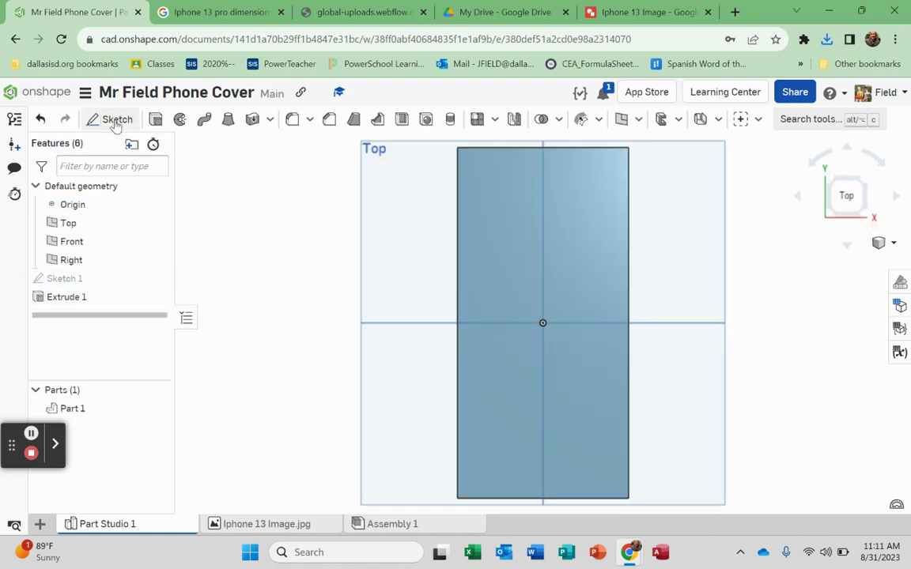
{"action": "scroll", "coordinate": [351, 372], "scroll_direction": "down", "scroll_amount": 3}
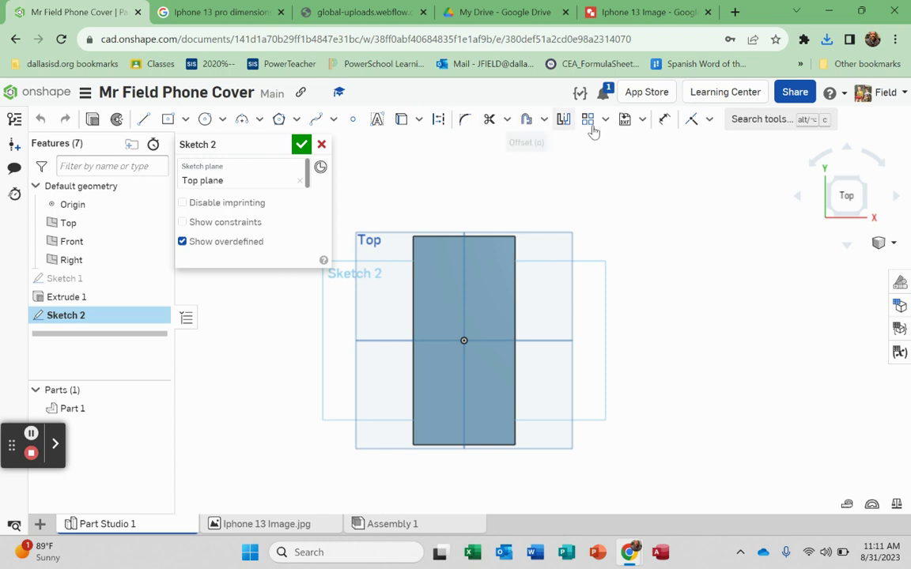
{"action": "left_click", "coordinate": [643, 119]}
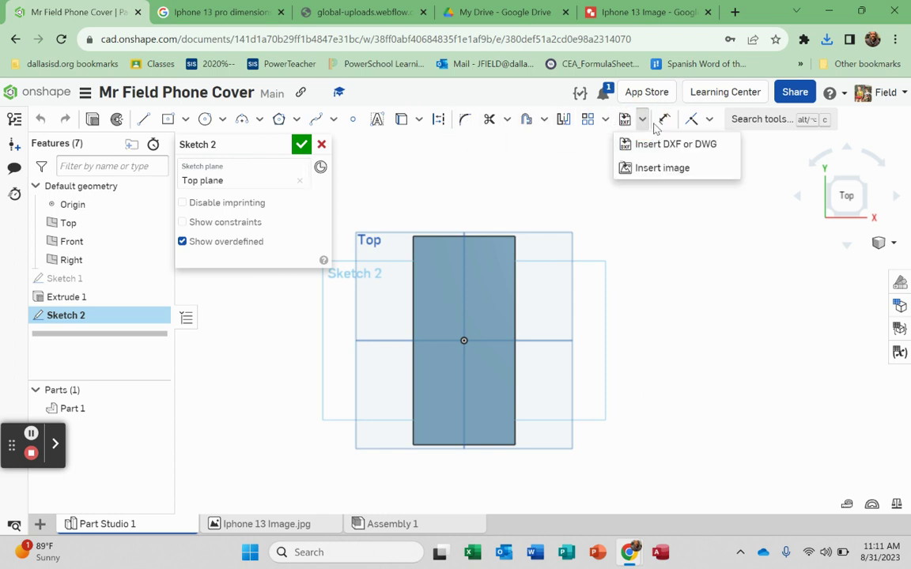
{"action": "left_click", "coordinate": [637, 168]}
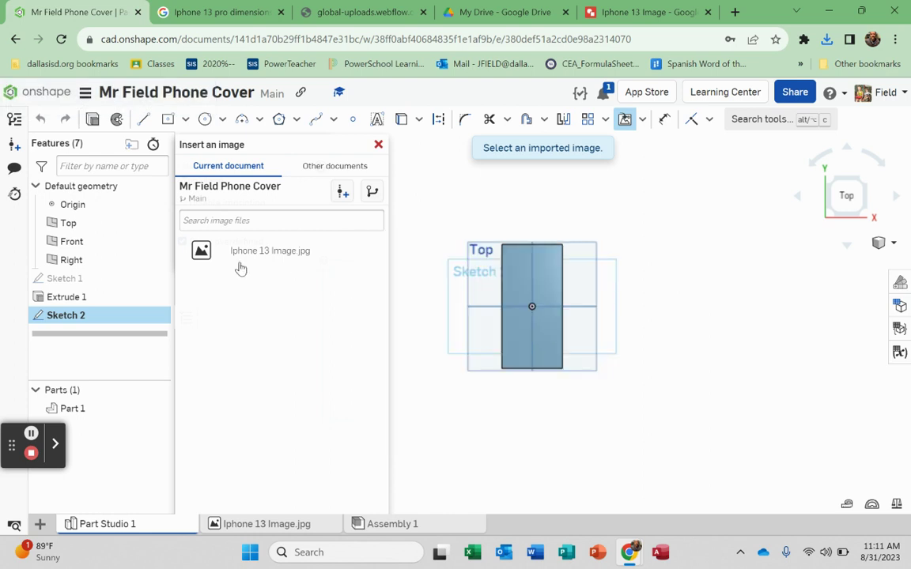
{"action": "left_click", "coordinate": [245, 249]}
{"action": "scroll", "coordinate": [551, 274], "scroll_direction": "up", "scroll_amount": 3}
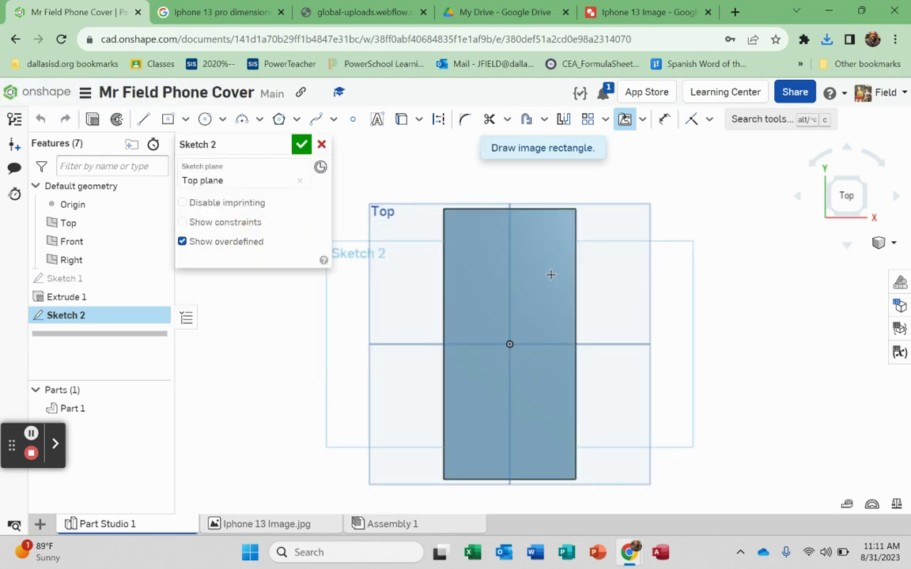
{"action": "mouse_move", "coordinate": [391, 181]}
{"action": "left_mouse_down"}
{"action": "mouse_move", "coordinate": [585, 352]}
{"action": "mouse_move", "coordinate": [695, 506]}
{"action": "mouse_move", "coordinate": [661, 461]}
{"action": "left_mouse_up"}
{"action": "scroll", "coordinate": [581, 393], "scroll_direction": "down", "scroll_amount": 2}
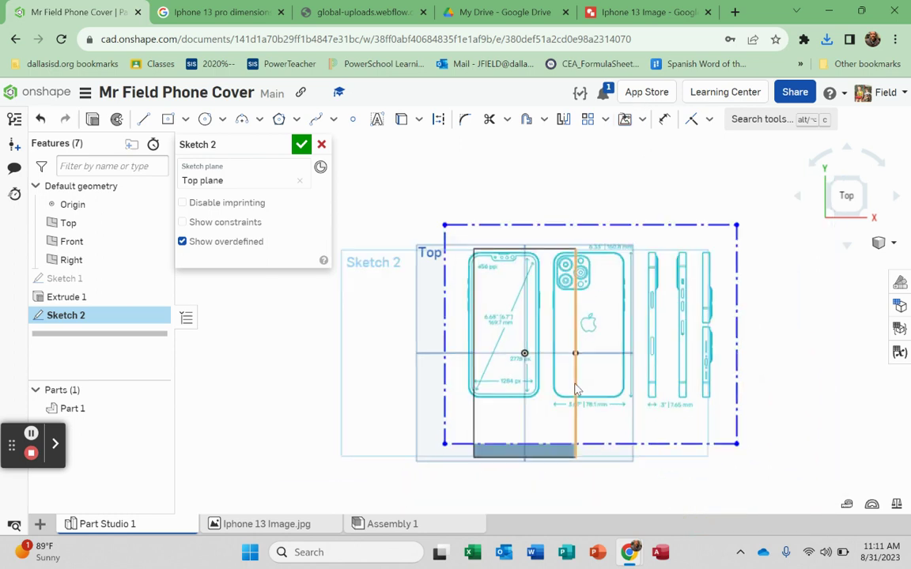
{"action": "key", "text": "ctrl+z"}
{"action": "scroll", "coordinate": [605, 395], "scroll_direction": "up", "scroll_amount": 1}
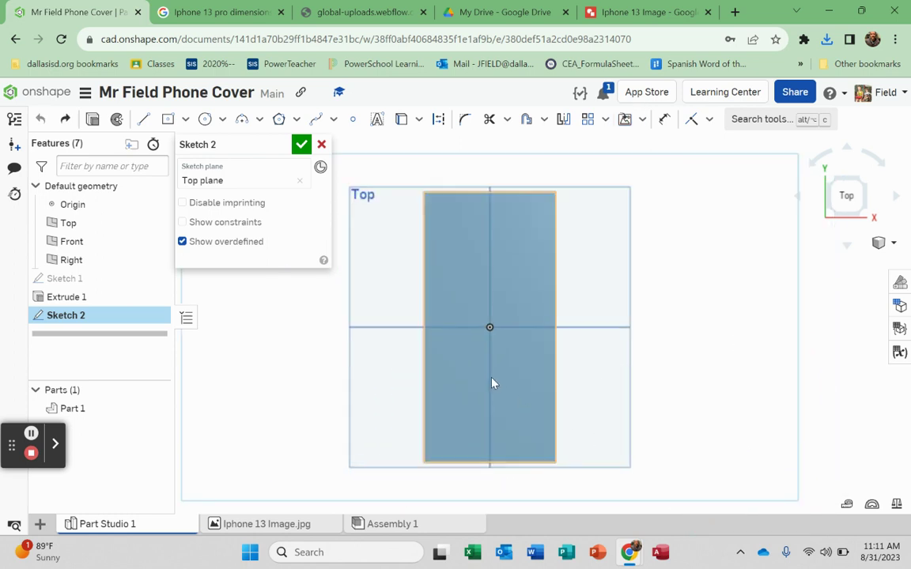
{"action": "scroll", "coordinate": [494, 381], "scroll_direction": "down", "scroll_amount": 3}
{"action": "scroll", "coordinate": [566, 448], "scroll_direction": "up", "scroll_amount": 2}
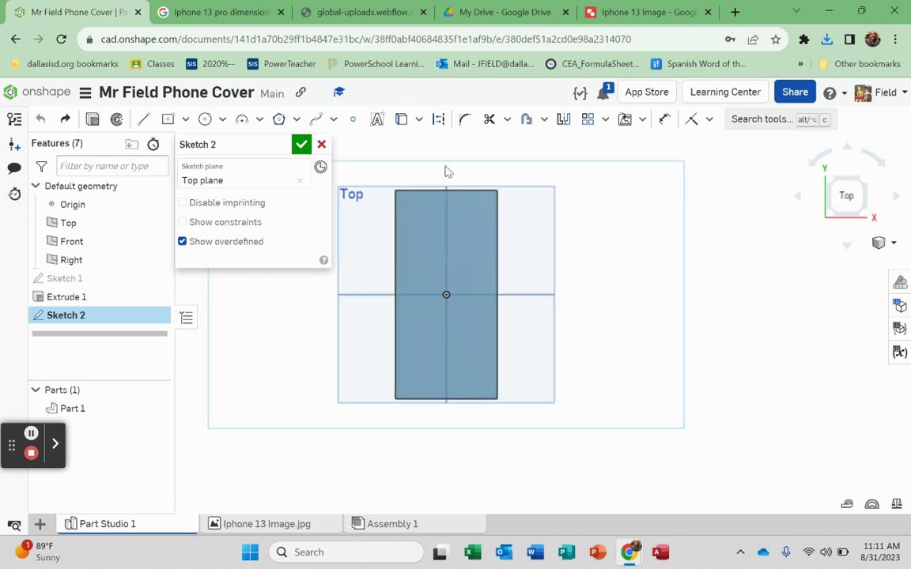
Insert Iphone 13 Image.jpg into Sketch 2, stretched over the body rectangle
{"action": "left_click", "coordinate": [625, 120]}
{"action": "left_click", "coordinate": [213, 253]}
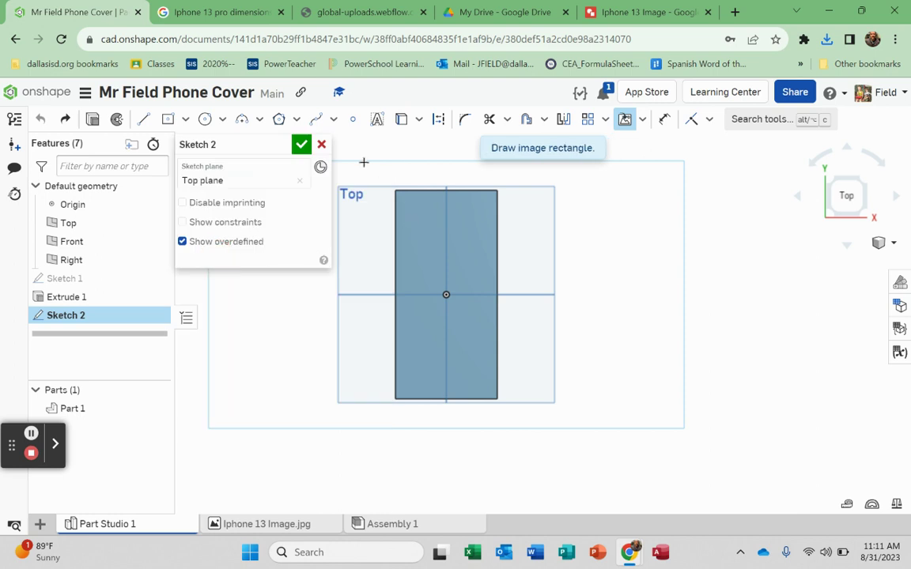
{"action": "mouse_move", "coordinate": [360, 155]}
{"action": "left_mouse_down"}
{"action": "mouse_move", "coordinate": [459, 277]}
{"action": "mouse_move", "coordinate": [566, 472]}
{"action": "left_mouse_up"}
Align the image's top-left corner with the body outline and close Sketch 2
{"action": "scroll", "coordinate": [447, 380], "scroll_direction": "up", "scroll_amount": 2}
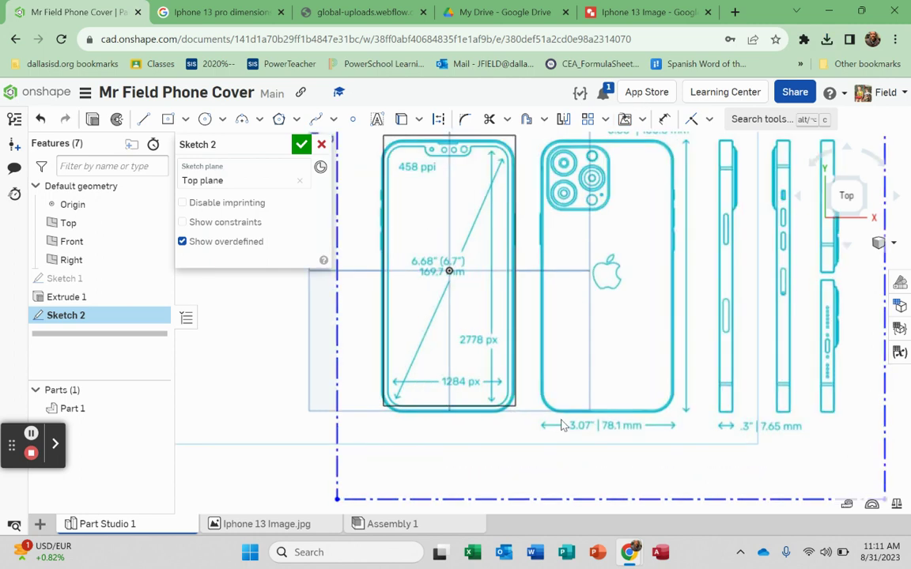
{"action": "scroll", "coordinate": [562, 425], "scroll_direction": "down", "scroll_amount": 2}
{"action": "left_click_drag", "start_coordinate": [388, 166], "coordinate": [389, 166]}
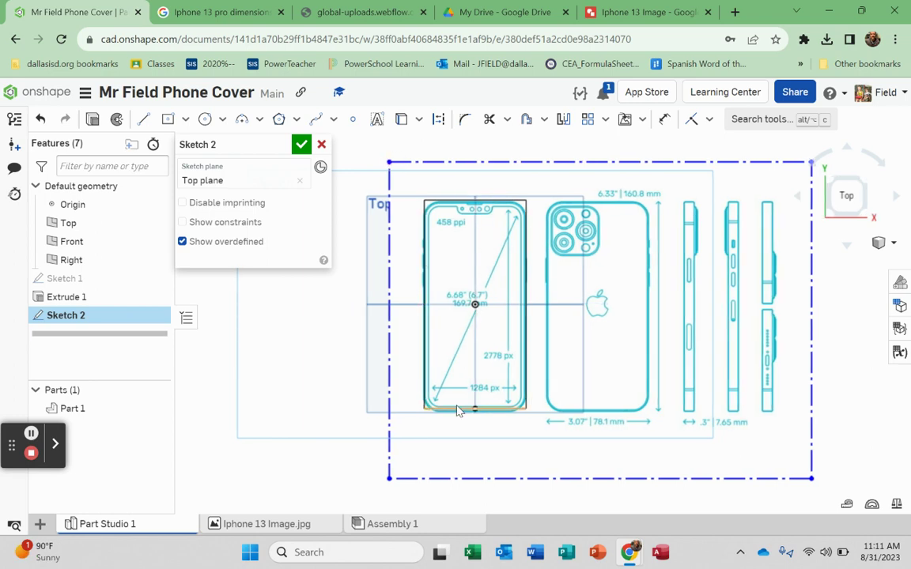
{"action": "scroll", "coordinate": [457, 410], "scroll_direction": "up", "scroll_amount": 3}
{"action": "scroll", "coordinate": [560, 431], "scroll_direction": "down", "scroll_amount": 3}
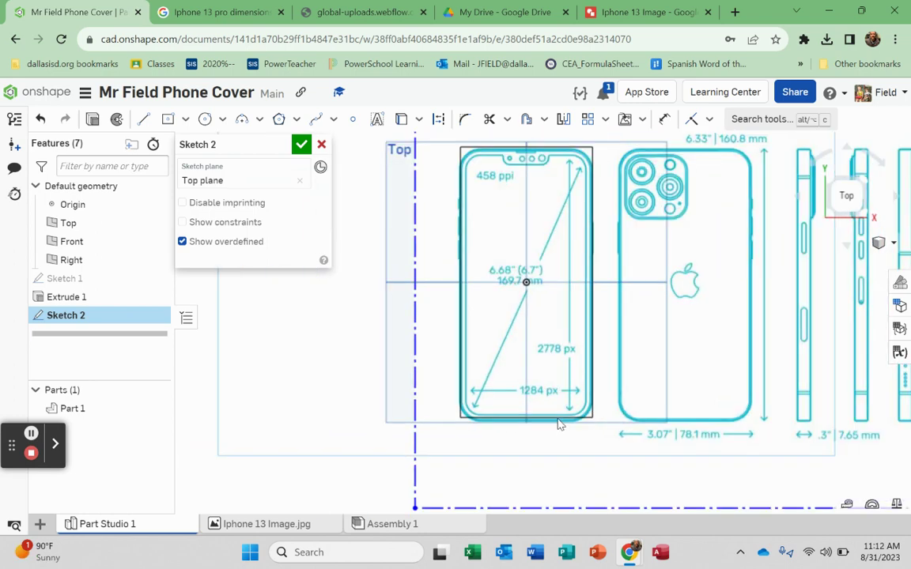
{"action": "scroll", "coordinate": [387, 277], "scroll_direction": "down", "scroll_amount": 3}
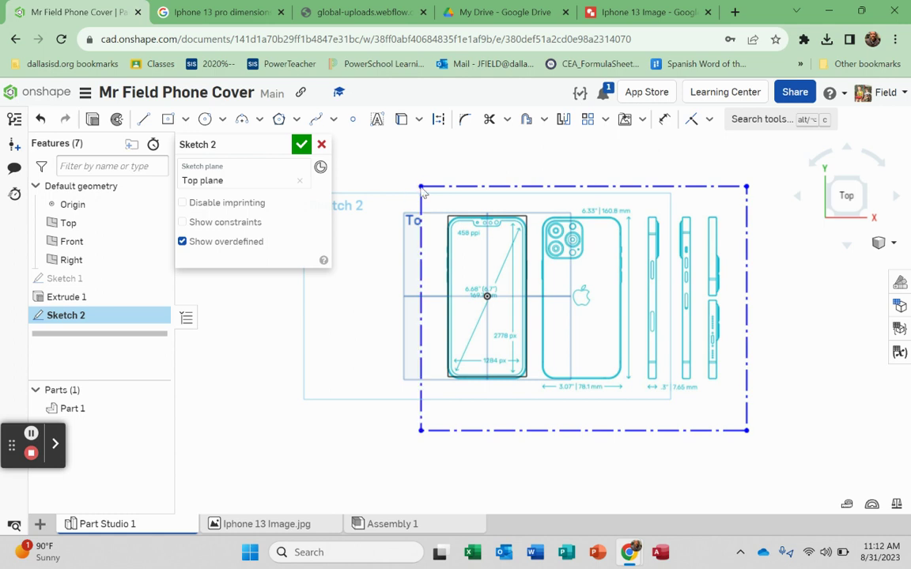
{"action": "scroll", "coordinate": [416, 185], "scroll_direction": "up", "scroll_amount": 3}
{"action": "left_click", "coordinate": [420, 187]}
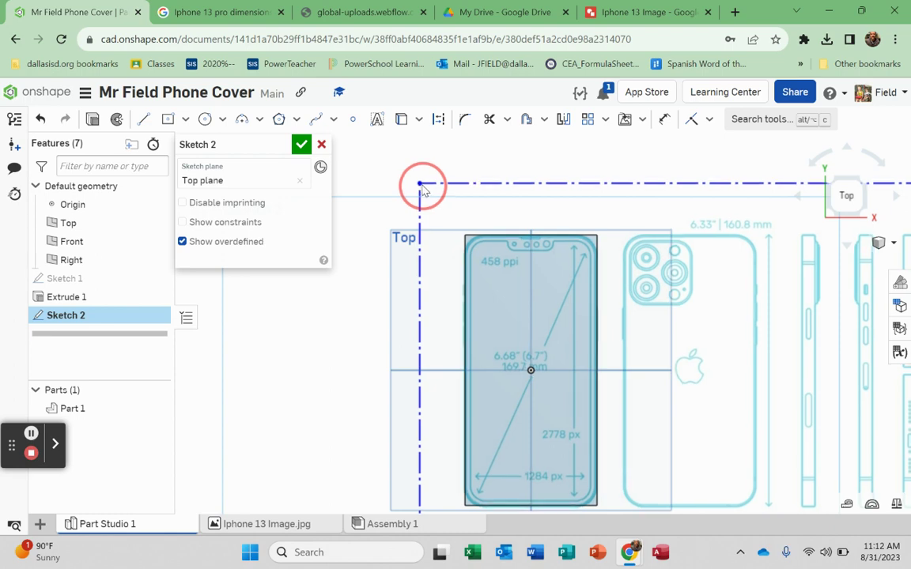
{"action": "scroll", "coordinate": [441, 277], "scroll_direction": "up", "scroll_amount": 4}
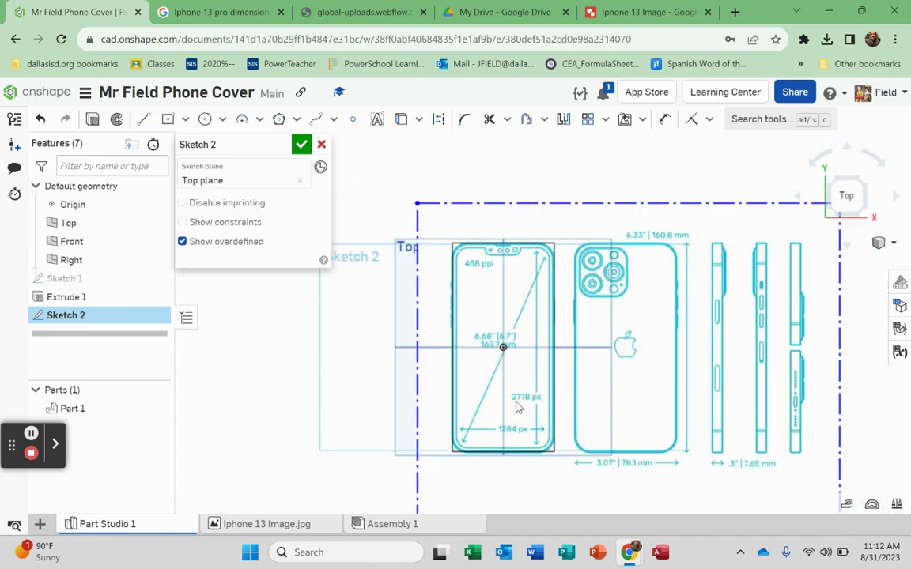
{"action": "scroll", "coordinate": [518, 407], "scroll_direction": "up", "scroll_amount": 4}
{"action": "scroll", "coordinate": [498, 369], "scroll_direction": "down", "scroll_amount": 3}
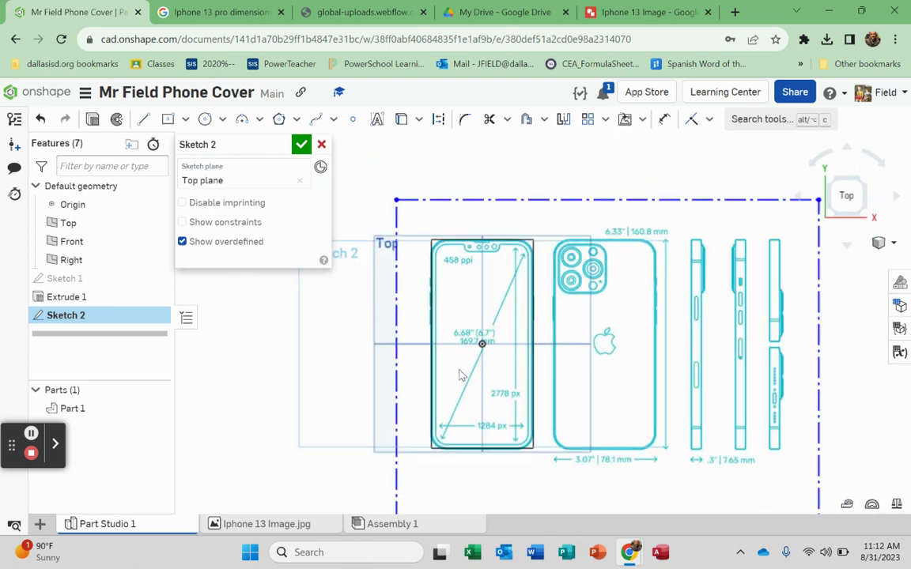
{"action": "left_click", "coordinate": [301, 143]}
Rename Sketch 2 to 'Phone Image', leaving the document title unchanged
{"action": "left_click", "coordinate": [230, 320]}
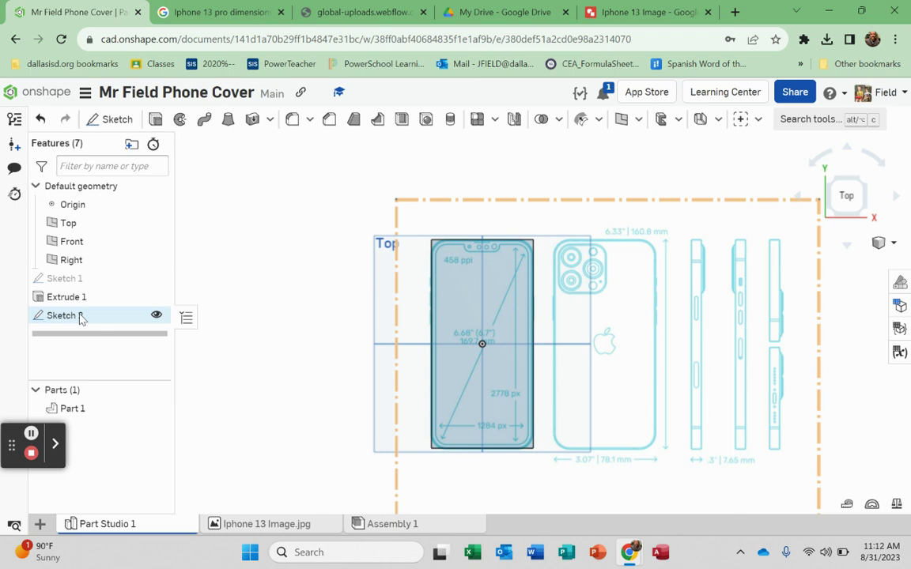
{"action": "left_click", "coordinate": [80, 317]}
{"action": "right_click", "coordinate": [80, 317]}
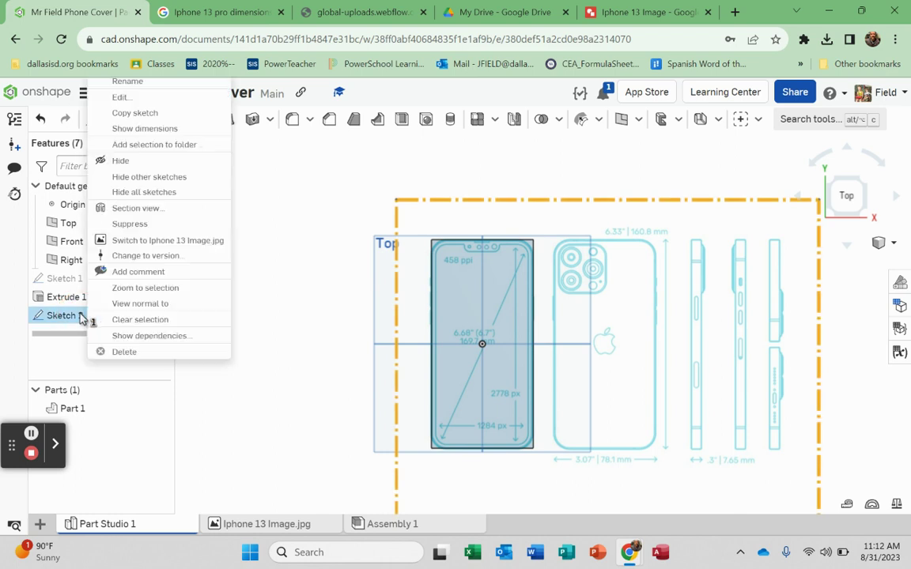
{"action": "left_click", "coordinate": [130, 81]}
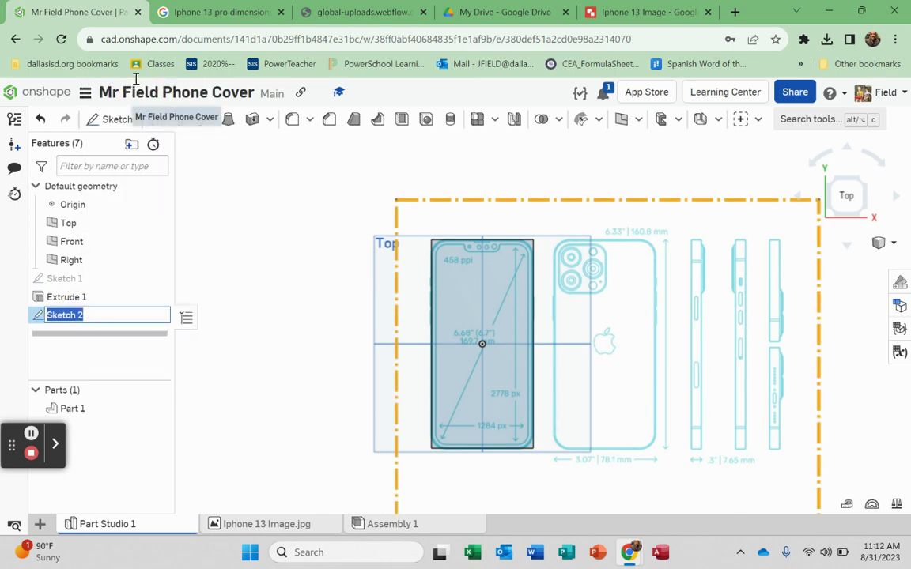
{"action": "left_click", "coordinate": [136, 82]}
{"action": "type", "text": "Phon"}
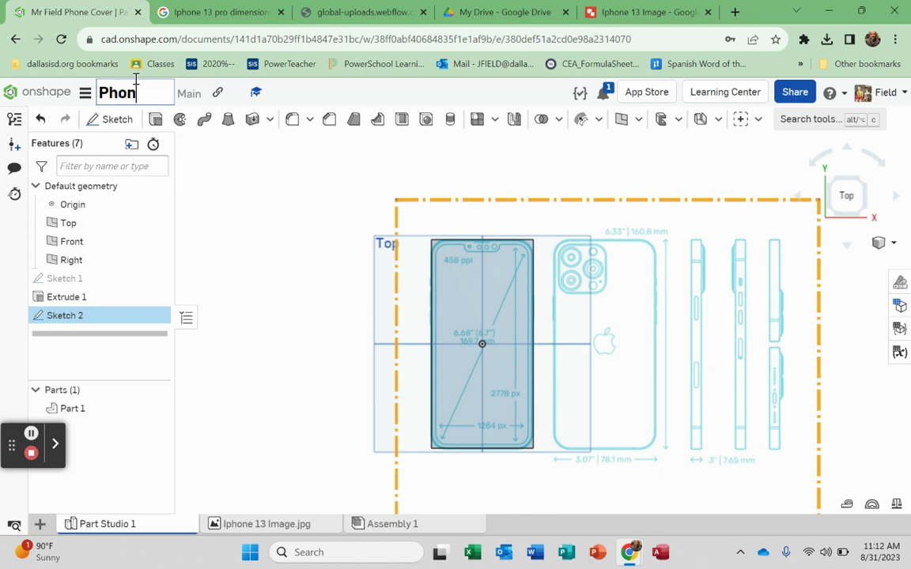
{"action": "type", "text": "e Ima"}
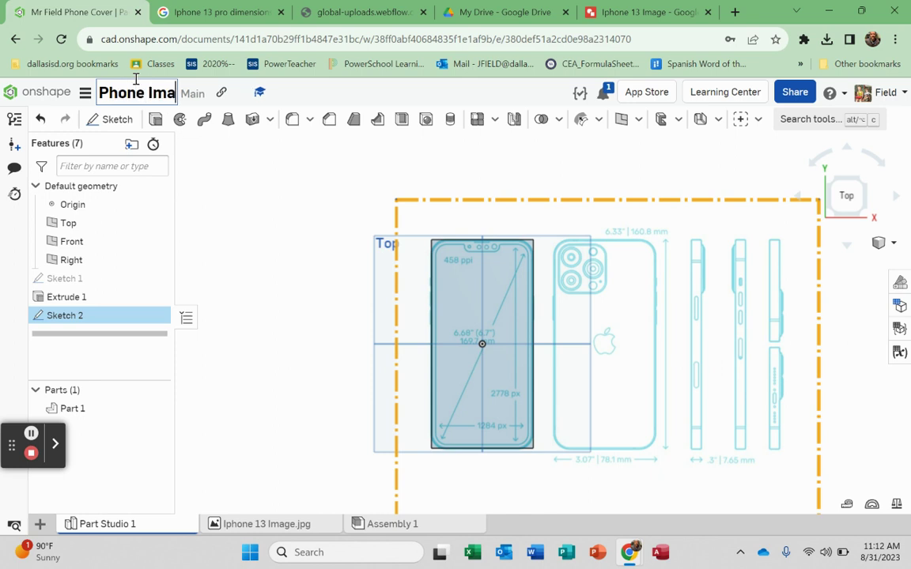
{"action": "type", "text": "ge"}
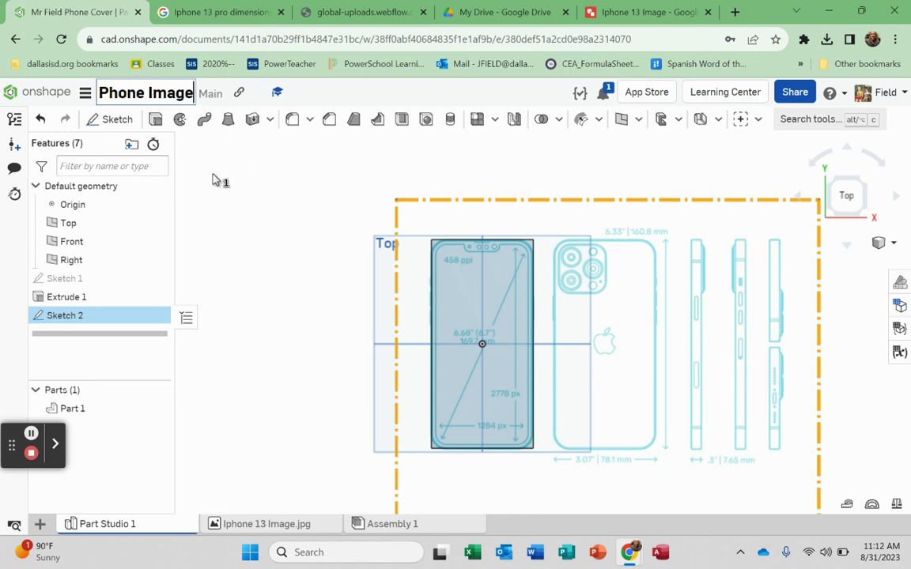
{"action": "key", "text": "ctrl+z"}
{"action": "left_click", "coordinate": [215, 177]}
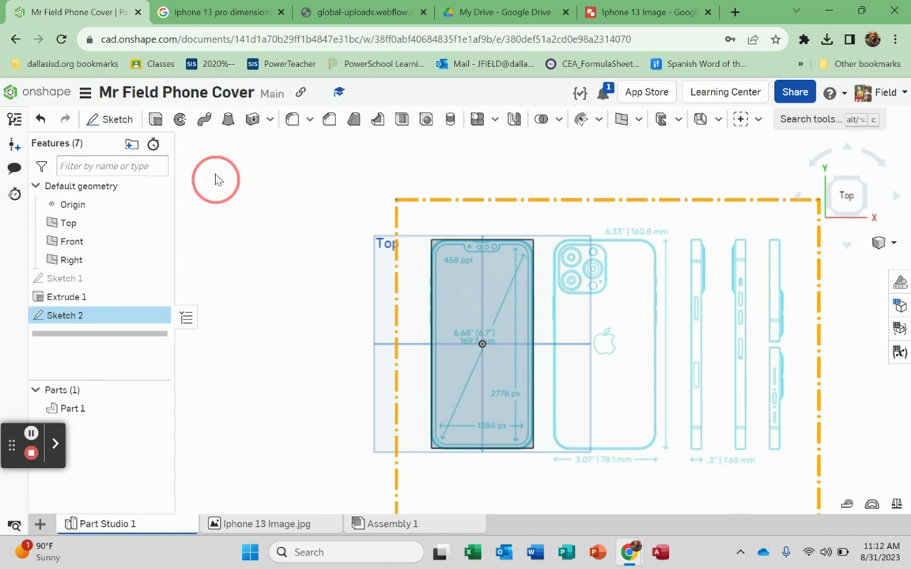
{"action": "right_click", "coordinate": [66, 315]}
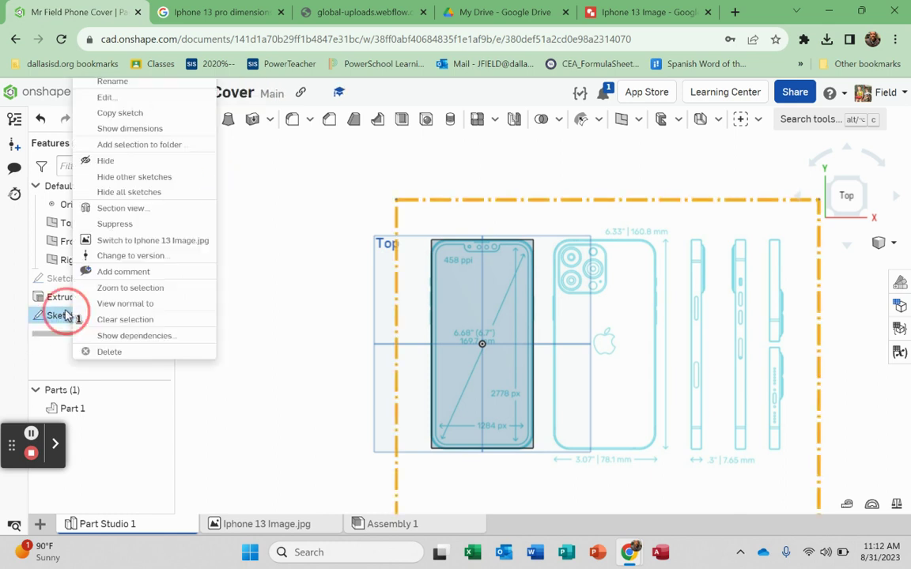
{"action": "left_click", "coordinate": [118, 86]}
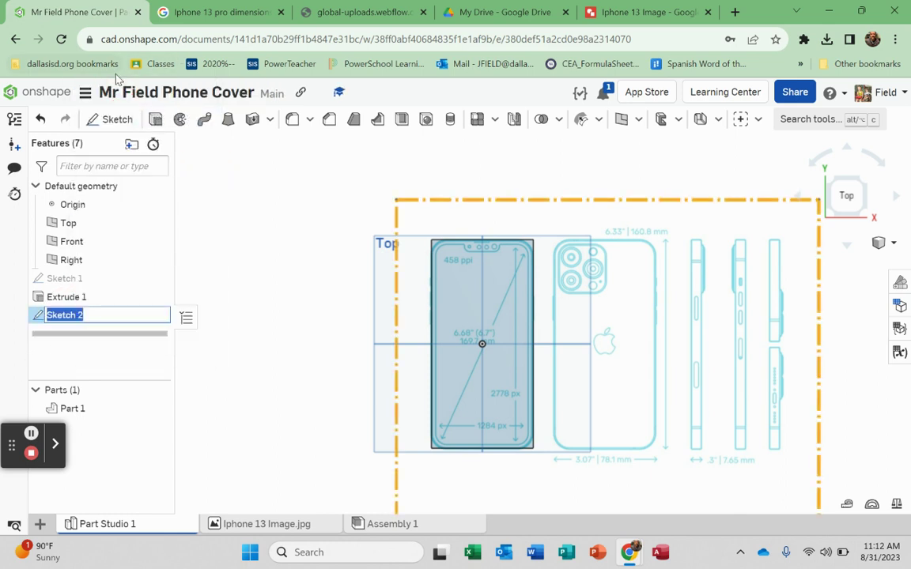
{"action": "type", "text": "Phone Image"}
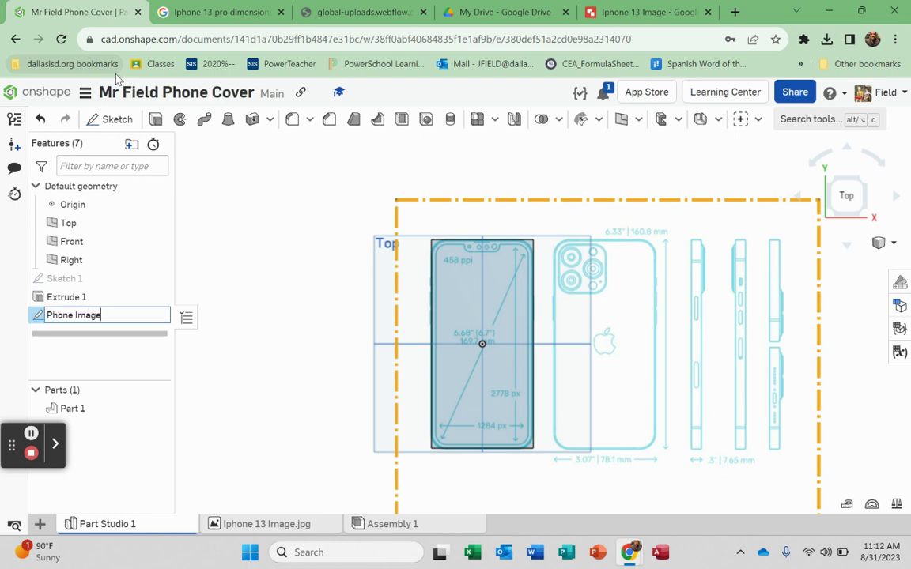
{"action": "key", "text": "Return"}
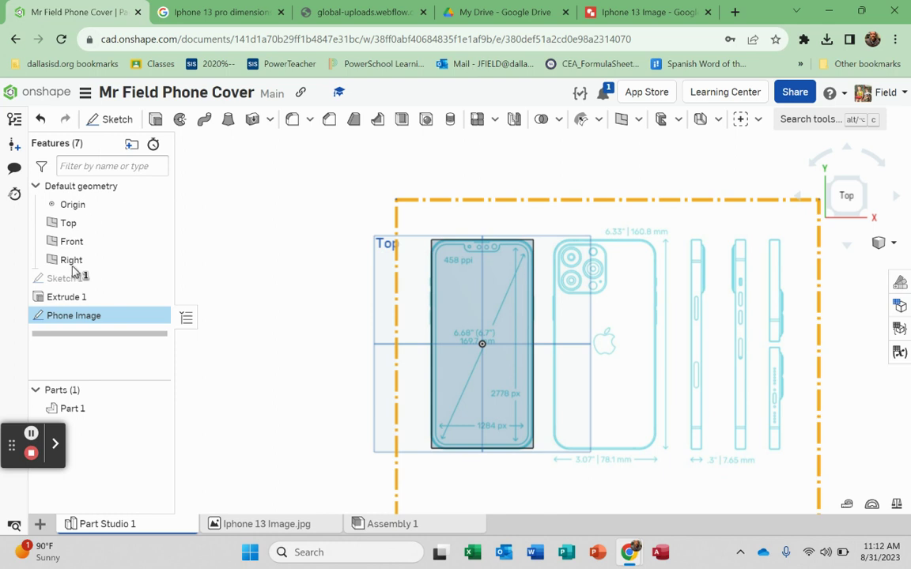
Rename Sketch 1 to 'L X W'
{"action": "left_click", "coordinate": [67, 280]}
{"action": "right_click", "coordinate": [67, 281]}
{"action": "left_click", "coordinate": [291, 351]}
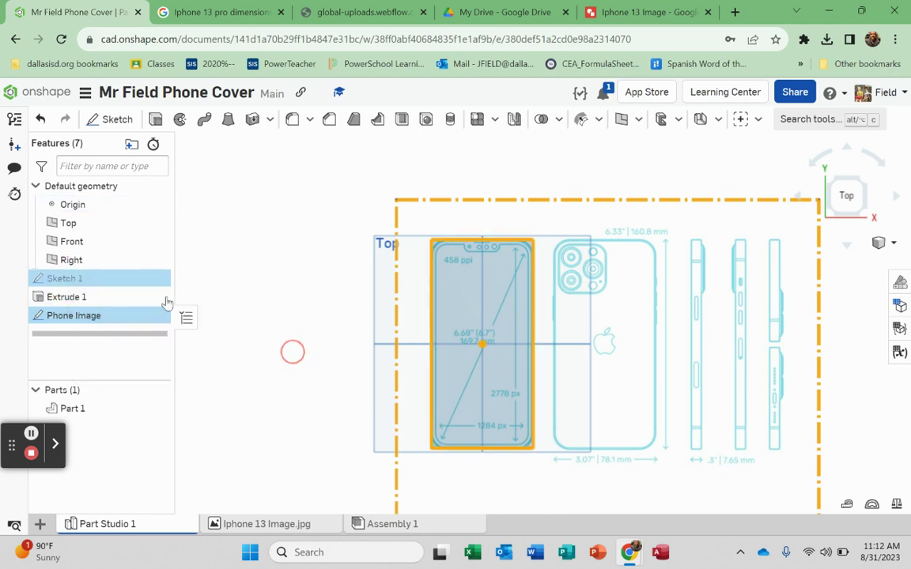
{"action": "key", "text": "Escape"}
{"action": "left_click", "coordinate": [79, 277]}
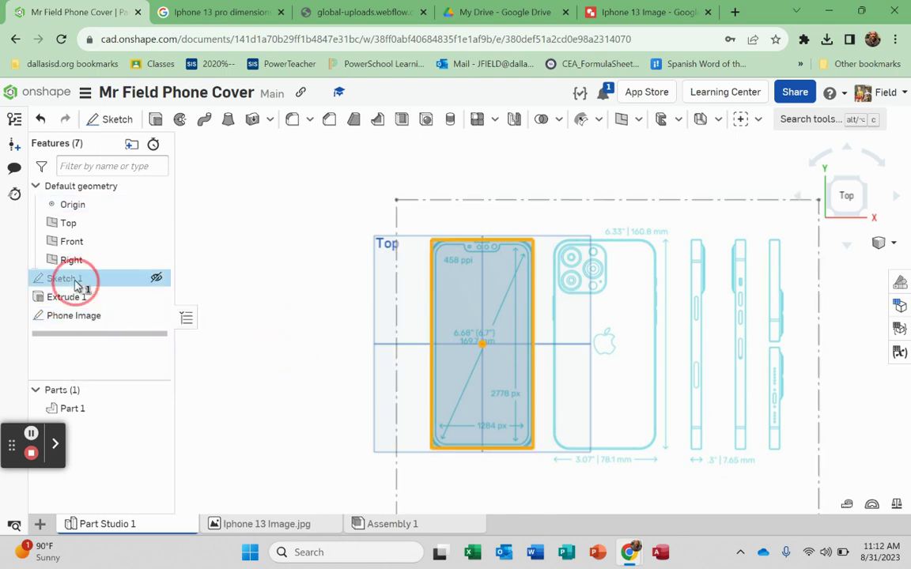
{"action": "right_click", "coordinate": [75, 279]}
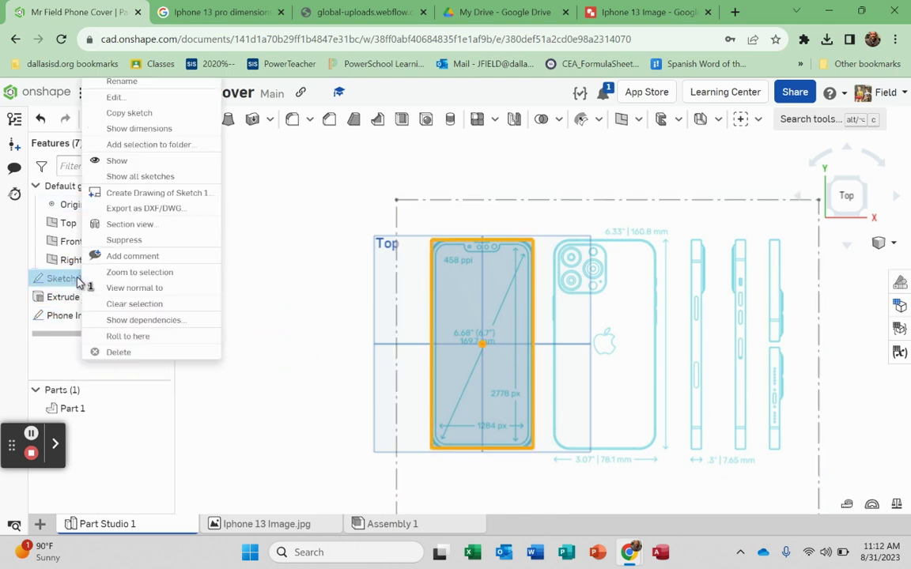
{"action": "left_click", "coordinate": [125, 83]}
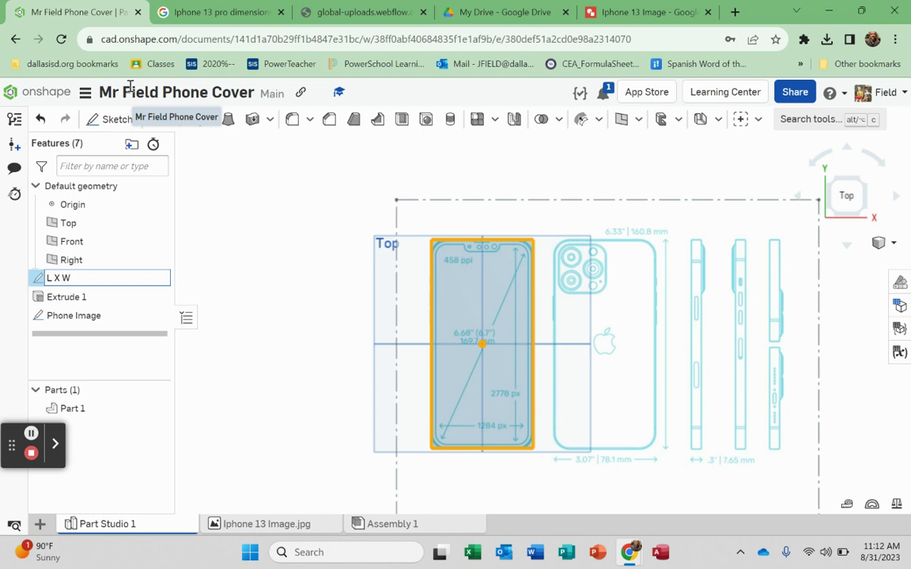
{"action": "type", "text": "L X W"}
{"action": "left_click", "coordinate": [229, 266]}
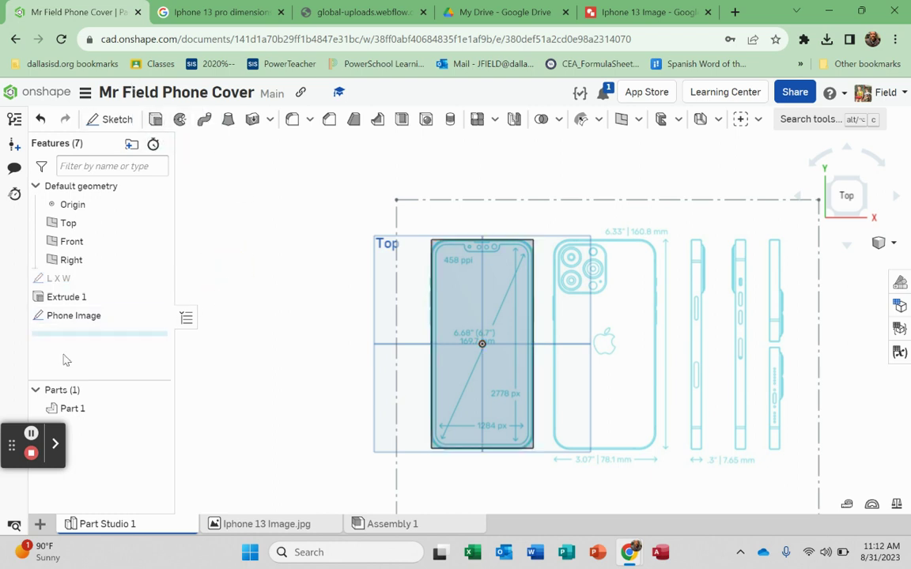
Rename Part 1 in the parts list to 'Phone Body'
{"action": "left_click", "coordinate": [73, 407]}
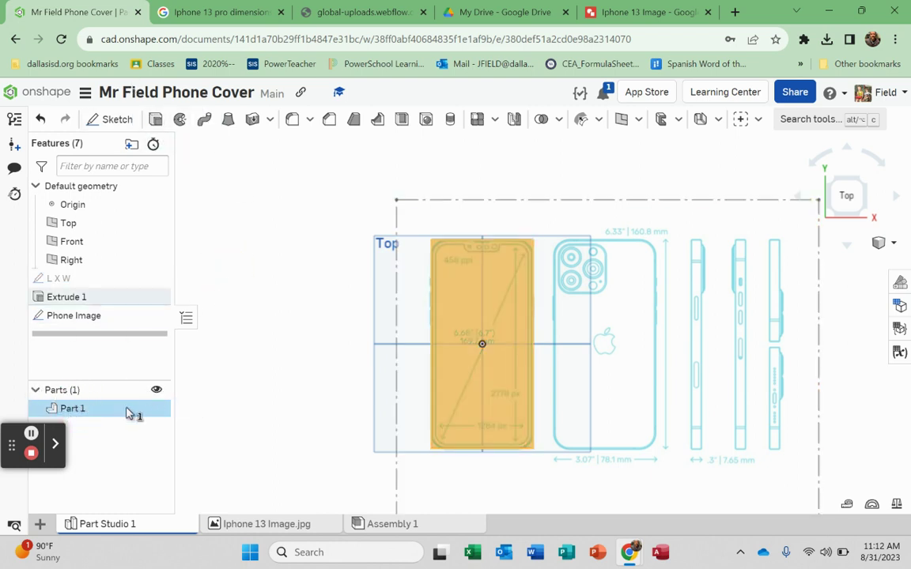
{"action": "right_click", "coordinate": [111, 412]}
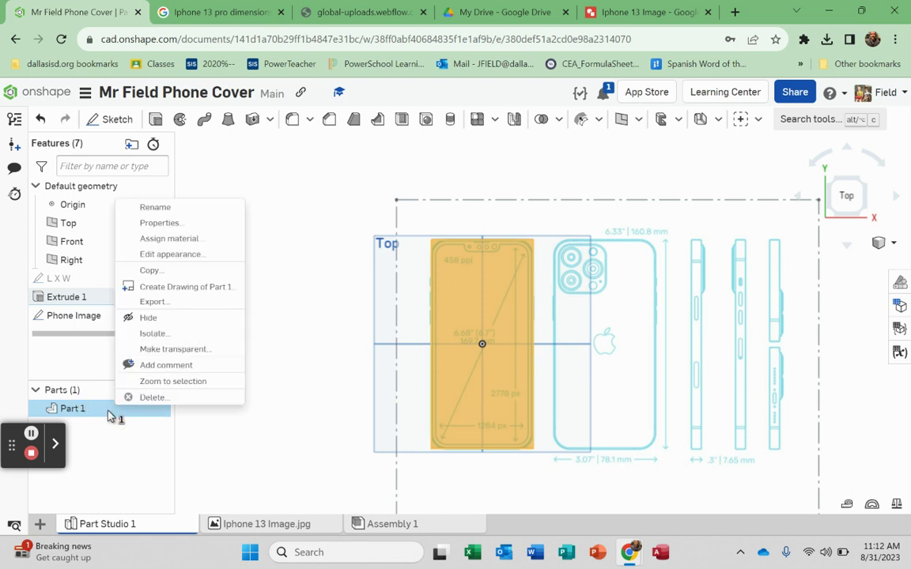
{"action": "left_click", "coordinate": [158, 207]}
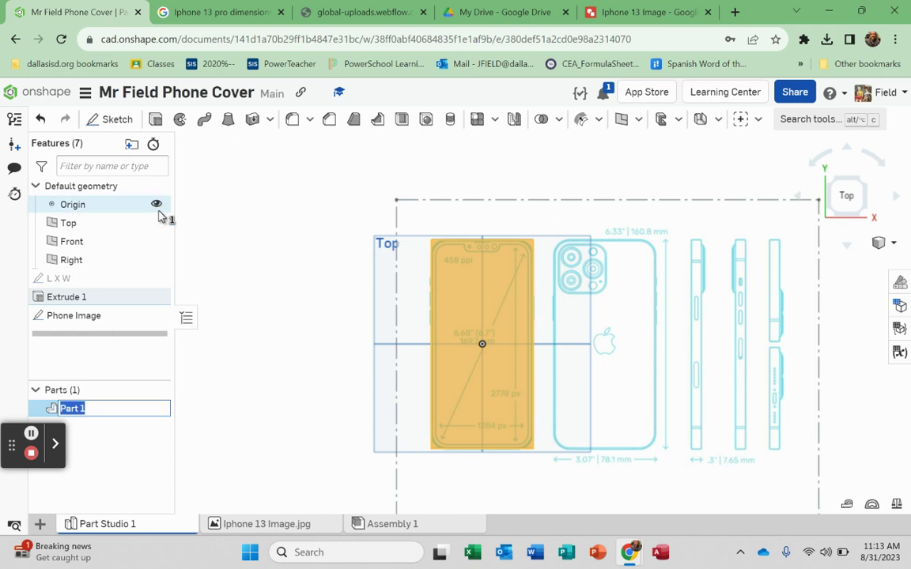
{"action": "type", "text": "B"}
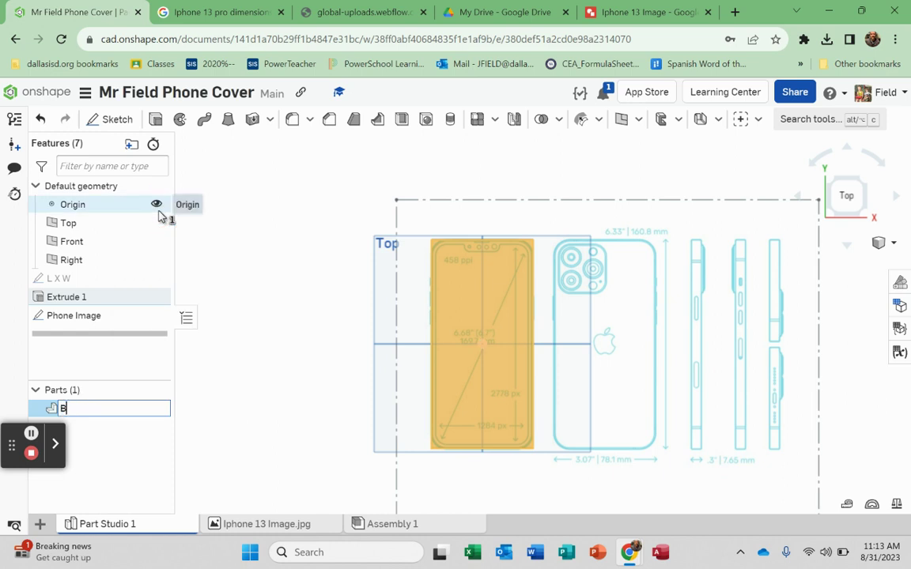
{"action": "key", "text": "BackSpace"}
{"action": "type", "text": "Phone Body"}
{"action": "left_click", "coordinate": [275, 405]}
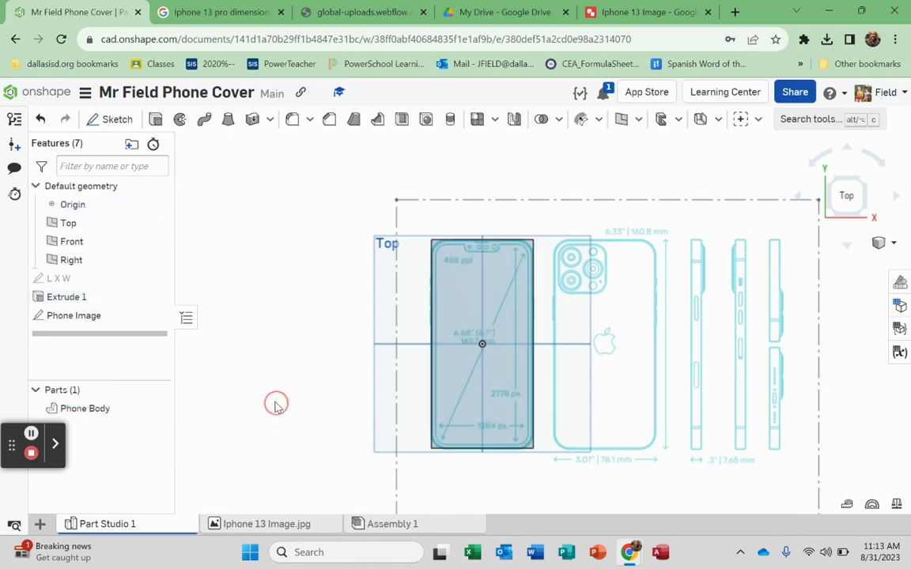
Start a fillet and select the phone body's four vertical corner edges
{"action": "right_click_drag", "start_coordinate": [471, 434], "coordinate": [480, 394]}
{"action": "scroll", "coordinate": [480, 394], "scroll_direction": "up", "scroll_amount": 3}
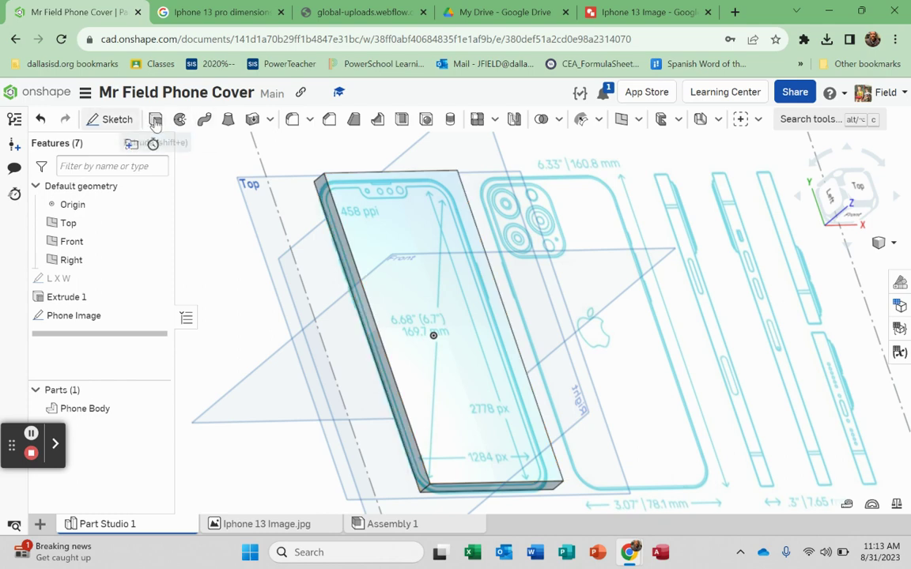
{"action": "left_click", "coordinate": [292, 119]}
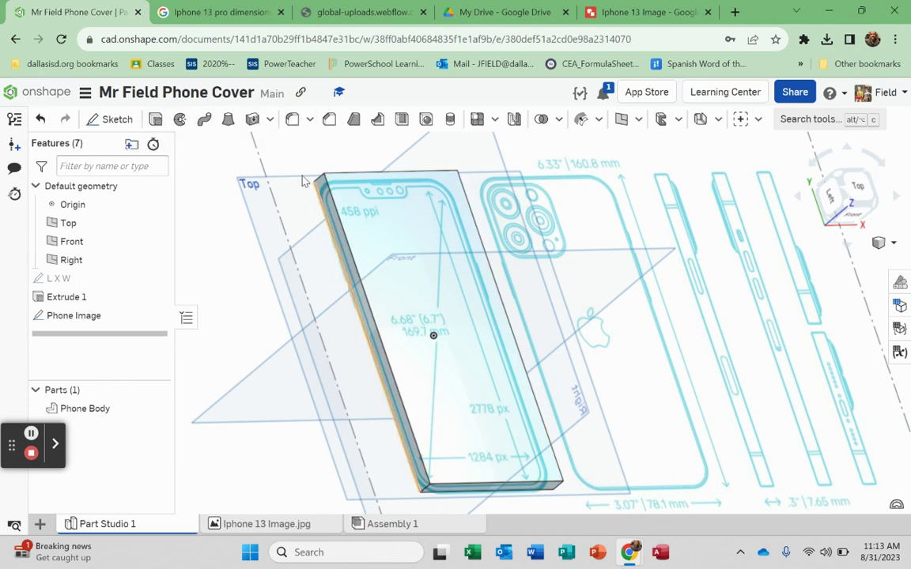
{"action": "scroll", "coordinate": [461, 369], "scroll_direction": "down", "scroll_amount": 2}
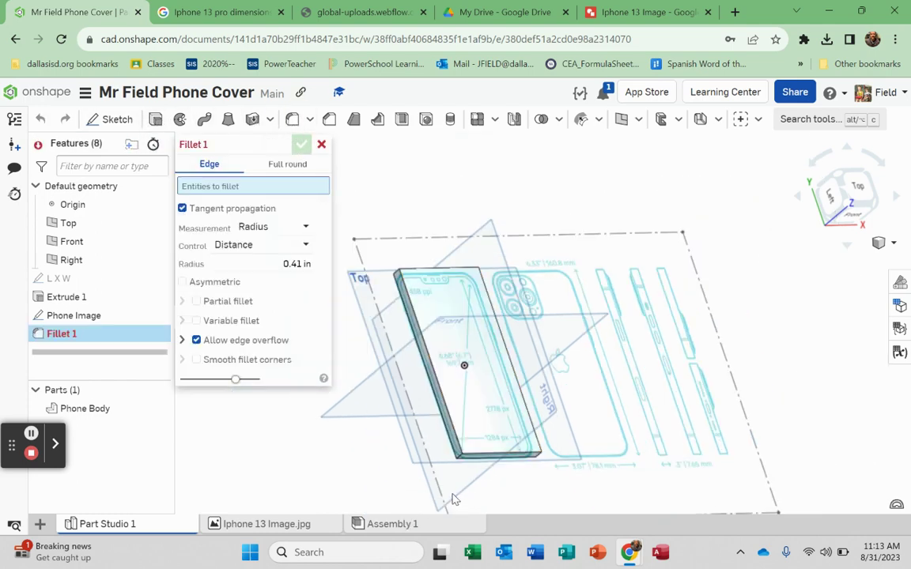
{"action": "scroll", "coordinate": [498, 414], "scroll_direction": "up", "scroll_amount": 5}
{"action": "left_click", "coordinate": [504, 377]}
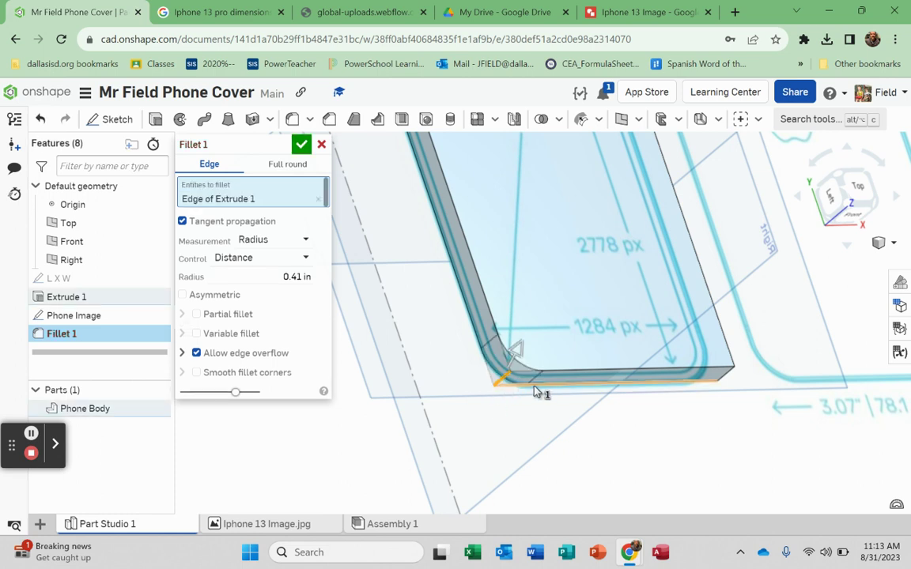
{"action": "left_click", "coordinate": [724, 374]}
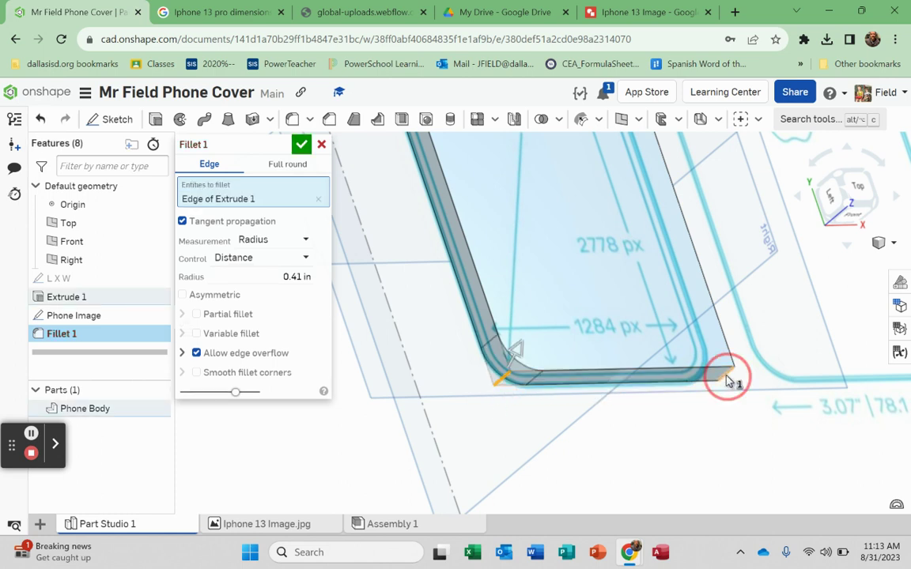
{"action": "scroll", "coordinate": [689, 415], "scroll_direction": "down", "scroll_amount": 4}
{"action": "right_click_drag", "start_coordinate": [534, 203], "coordinate": [566, 279]}
{"action": "scroll", "coordinate": [566, 279], "scroll_direction": "down", "scroll_amount": 3}
{"action": "scroll", "coordinate": [539, 285], "scroll_direction": "up", "scroll_amount": 8}
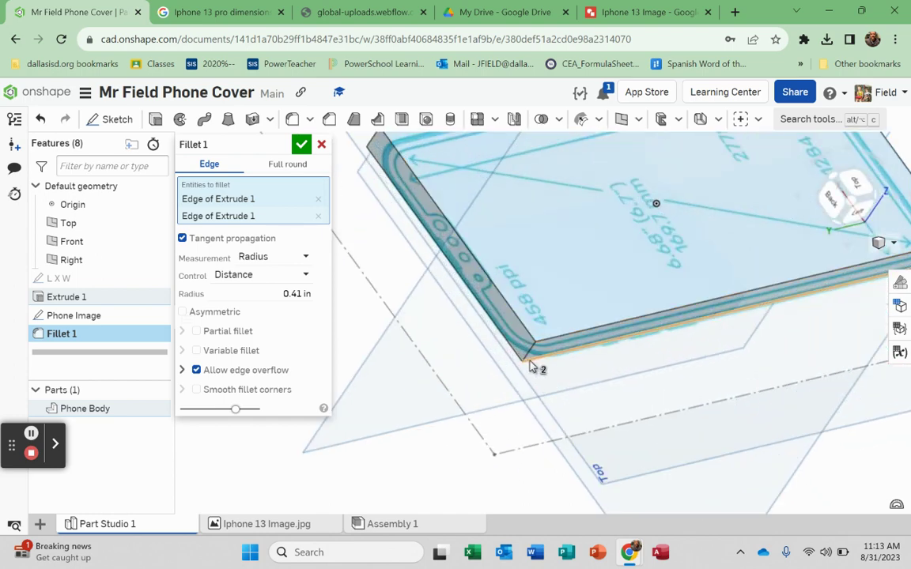
{"action": "left_click", "coordinate": [531, 359]}
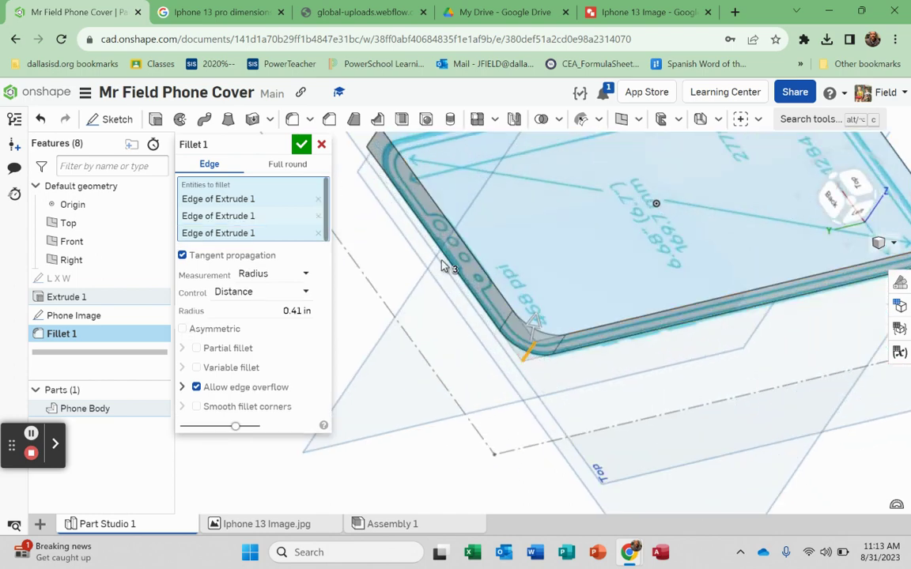
{"action": "left_click", "coordinate": [377, 142]}
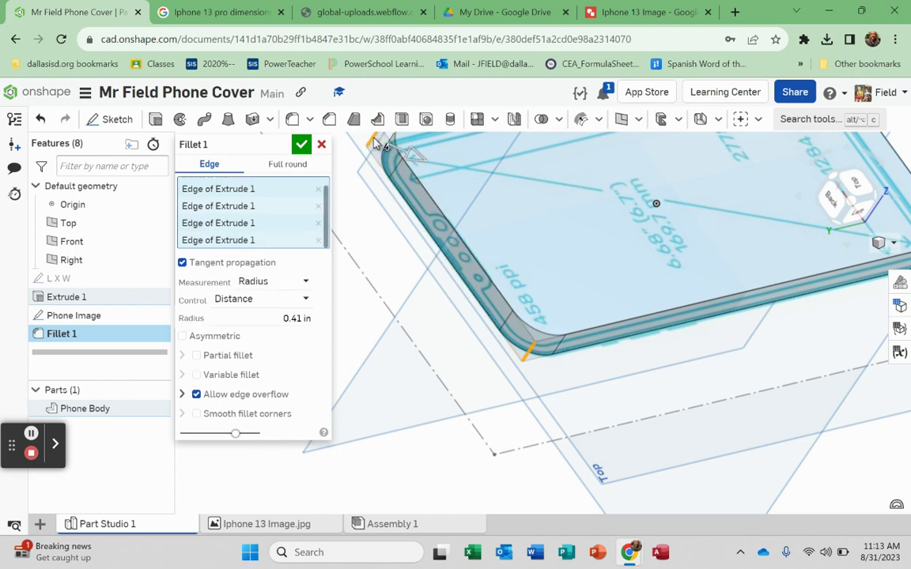
Check the 0.41 in radius and compare the preview with the outline from Top
{"action": "left_click", "coordinate": [281, 319]}
{"action": "key", "text": "shift+5"}
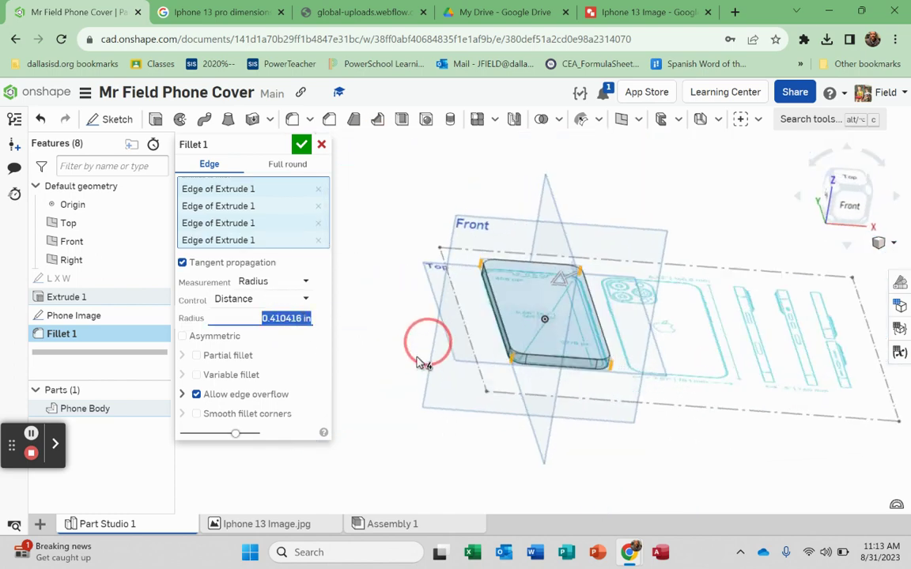
{"action": "left_click", "coordinate": [848, 188]}
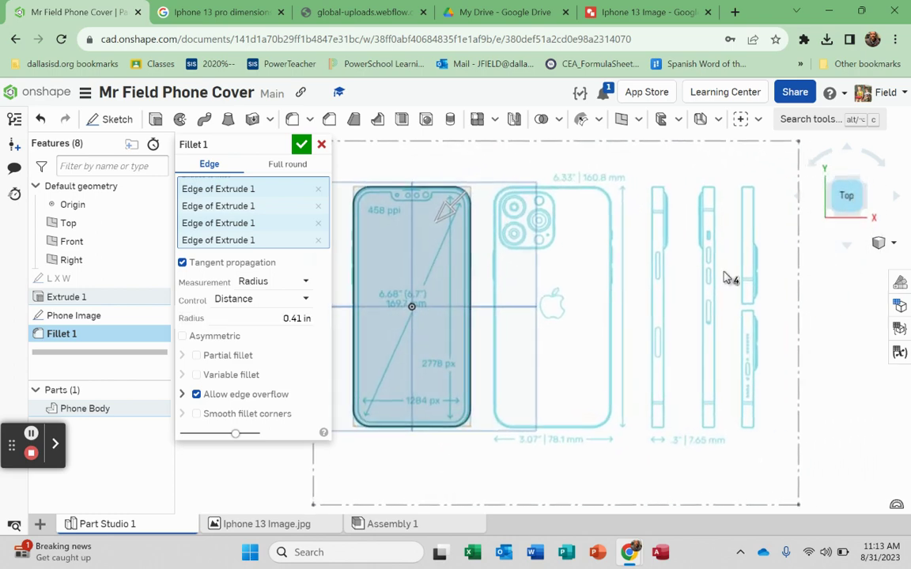
{"action": "scroll", "coordinate": [482, 294], "scroll_direction": "up", "scroll_amount": 4}
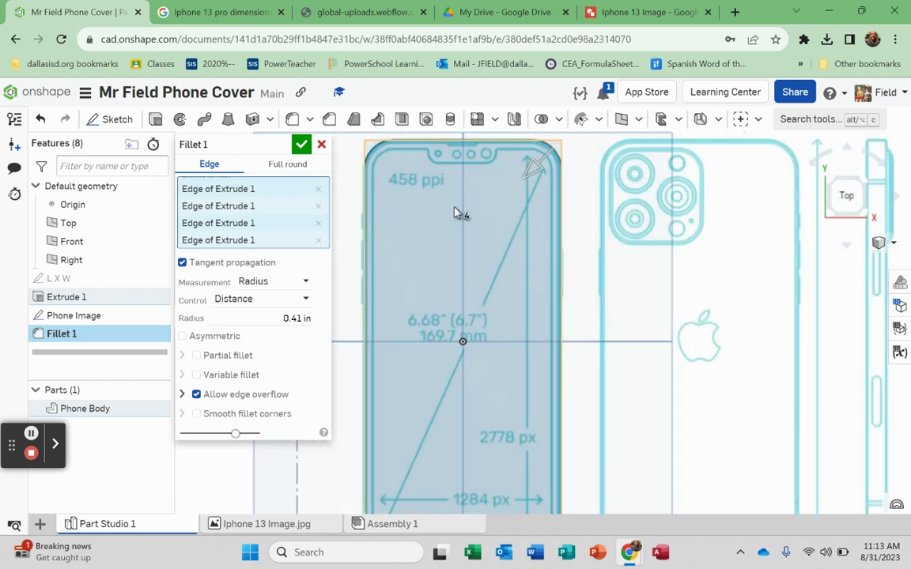
{"action": "scroll", "coordinate": [557, 151], "scroll_direction": "up", "scroll_amount": 3}
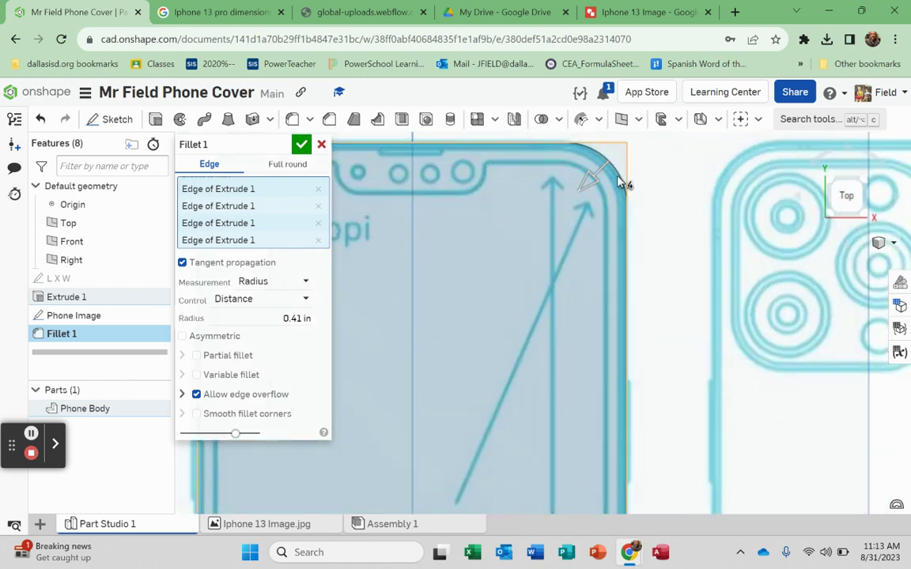
{"action": "scroll", "coordinate": [571, 243], "scroll_direction": "down", "scroll_amount": 5}
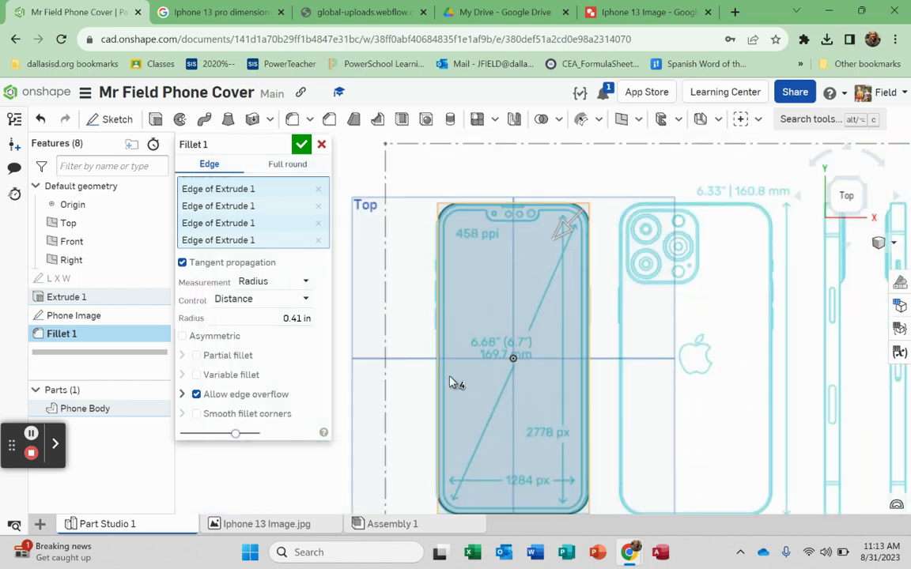
{"action": "scroll", "coordinate": [457, 382], "scroll_direction": "down", "scroll_amount": 2}
{"action": "scroll", "coordinate": [523, 507], "scroll_direction": "up", "scroll_amount": 3}
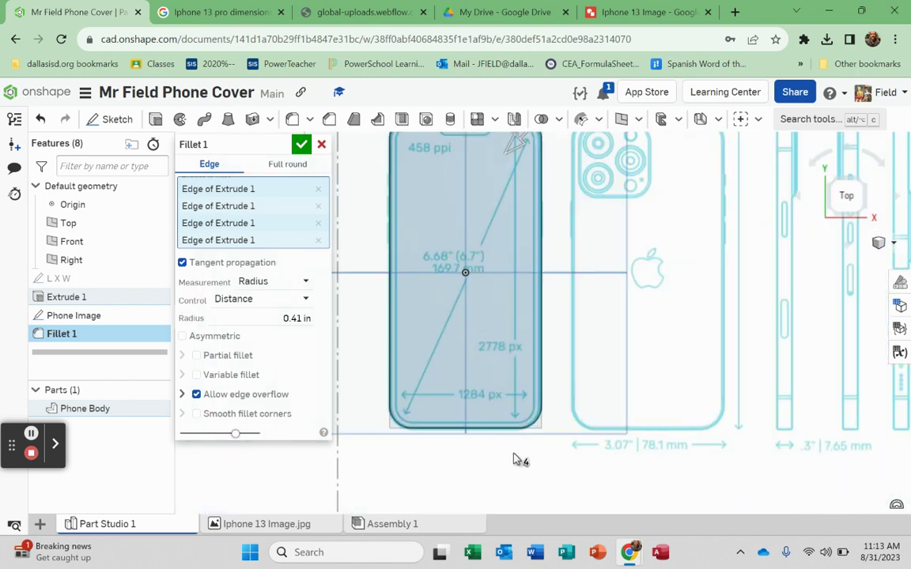
{"action": "scroll", "coordinate": [512, 461], "scroll_direction": "up", "scroll_amount": 2}
{"action": "scroll", "coordinate": [496, 471], "scroll_direction": "down", "scroll_amount": 3}
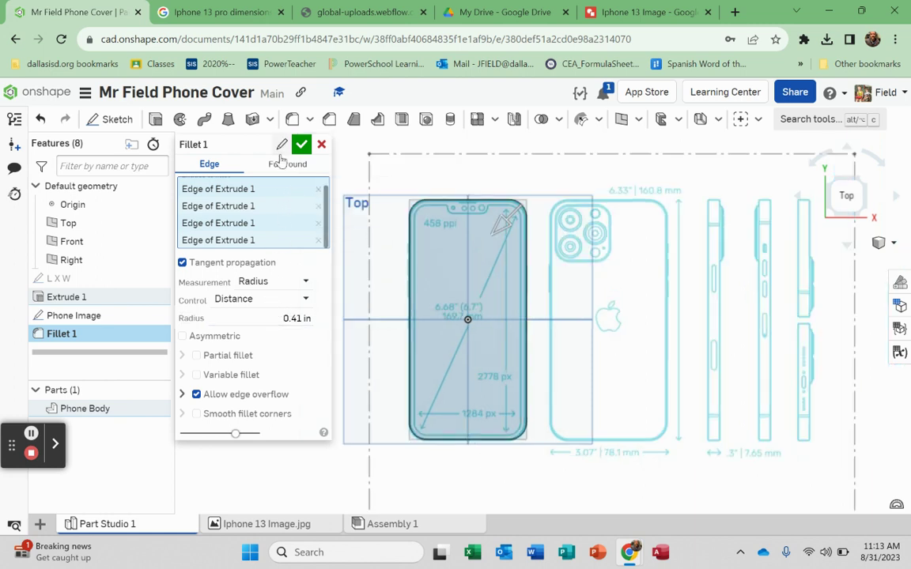
Accept Fillet 1 and start a new fillet on the phone's top face
{"action": "left_click", "coordinate": [301, 144]}
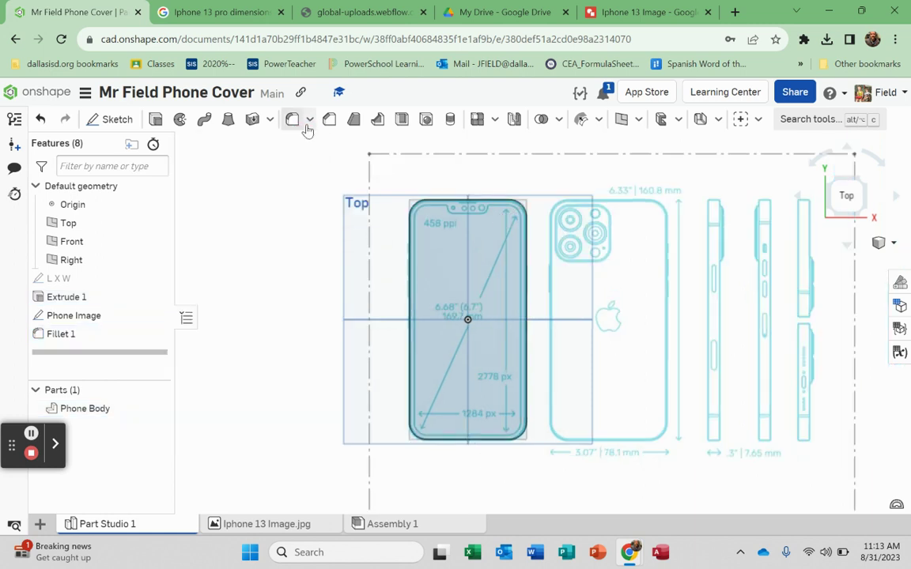
{"action": "left_click", "coordinate": [292, 119]}
{"action": "right_click_drag", "start_coordinate": [408, 368], "coordinate": [477, 391]}
{"action": "scroll", "coordinate": [447, 360], "scroll_direction": "up", "scroll_amount": 5}
{"action": "scroll", "coordinate": [419, 348], "scroll_direction": "down", "scroll_amount": 1}
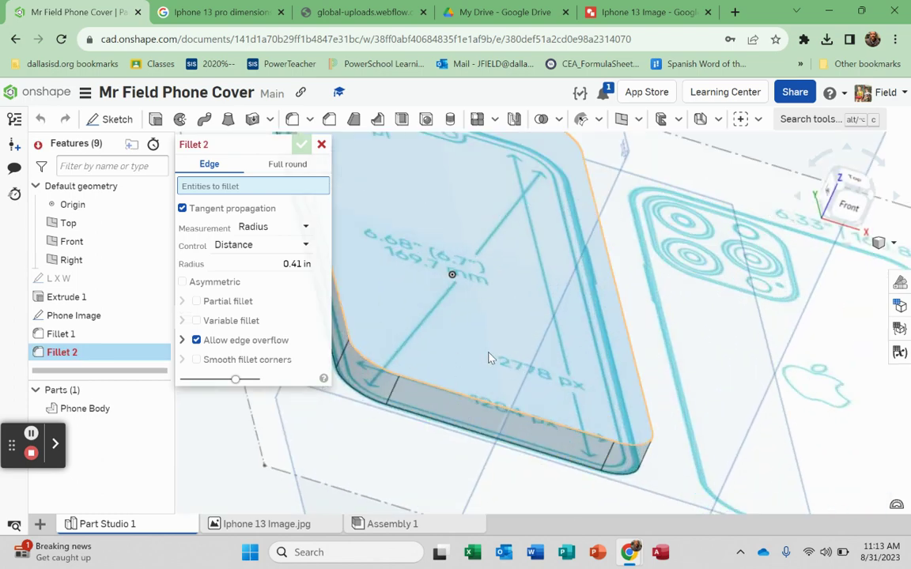
{"action": "scroll", "coordinate": [375, 328], "scroll_direction": "down", "scroll_amount": 3}
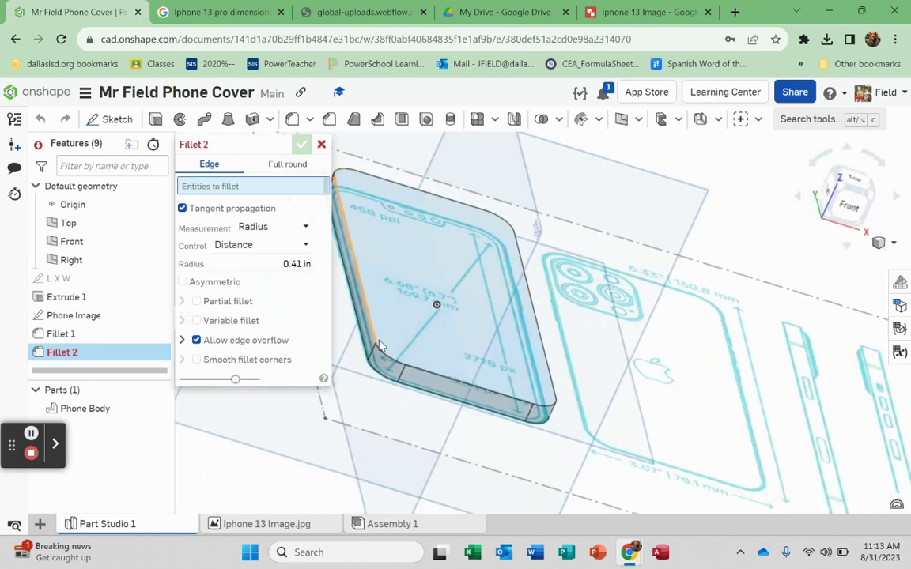
{"action": "left_click", "coordinate": [462, 331]}
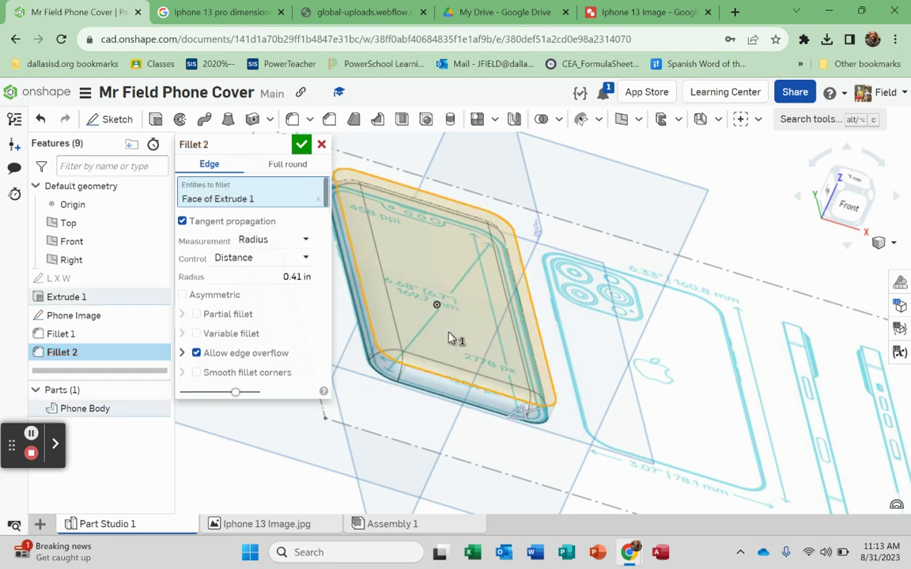
Set the fillet radius to 0.02 in, add the bottom face, and accept Fillet 2
{"action": "left_click", "coordinate": [278, 276]}
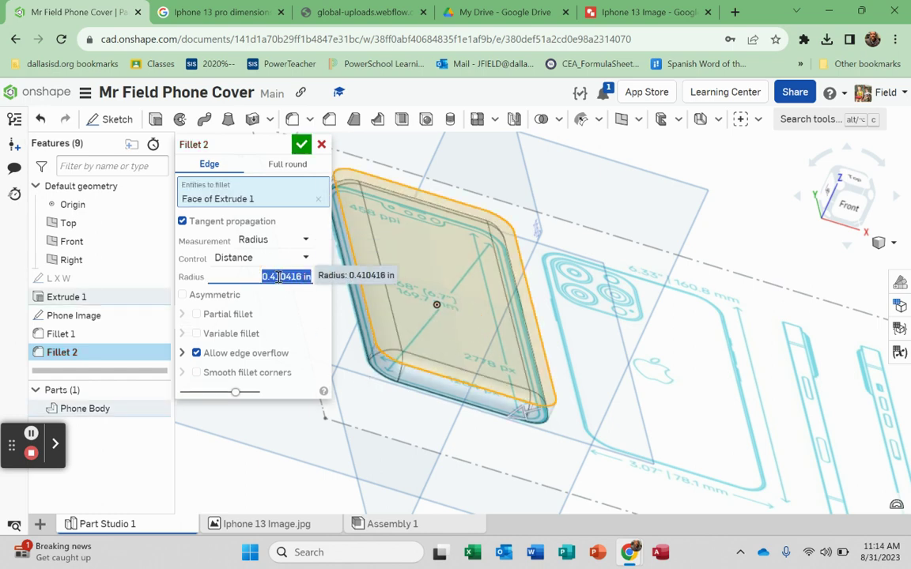
{"action": "key", "text": "BackSpace"}
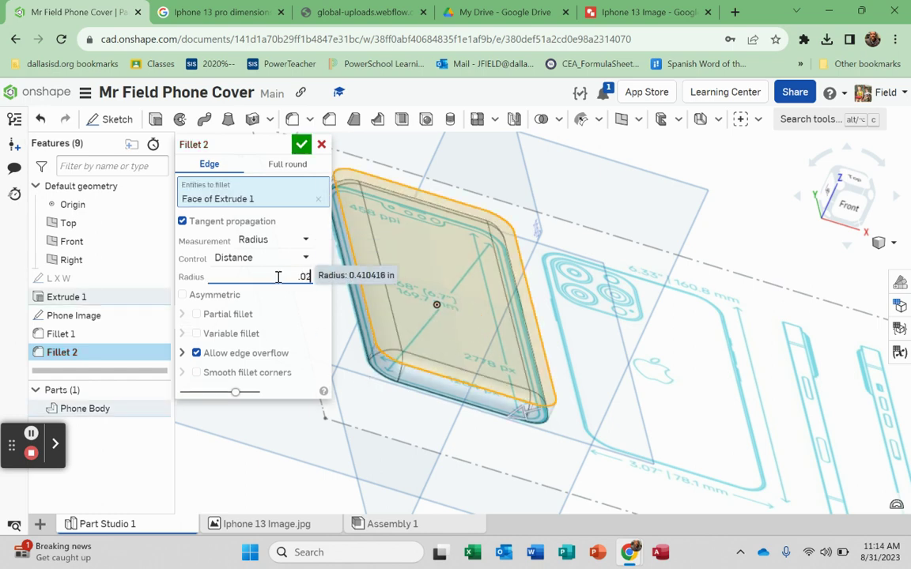
{"action": "type", "text": ".02"}
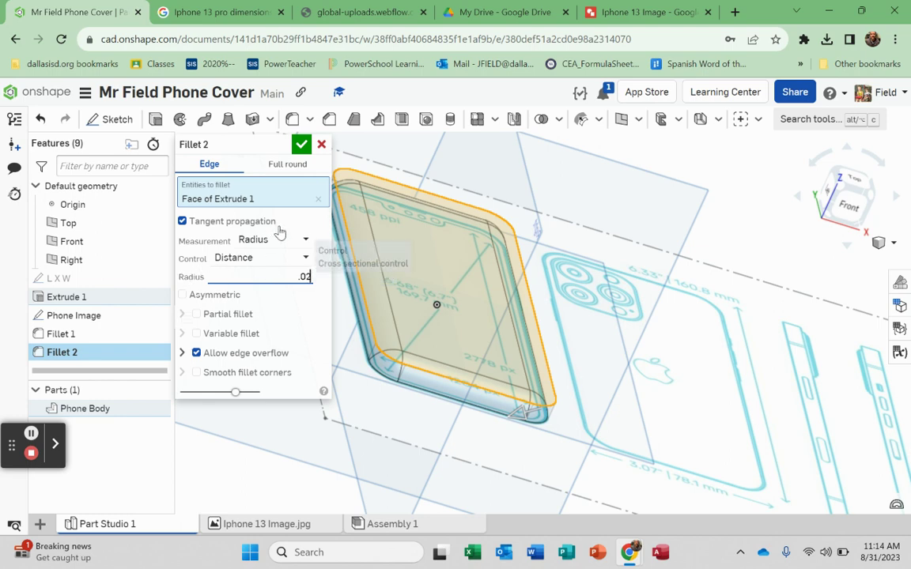
{"action": "left_click", "coordinate": [296, 216]}
{"action": "scroll", "coordinate": [377, 380], "scroll_direction": "up", "scroll_amount": 5}
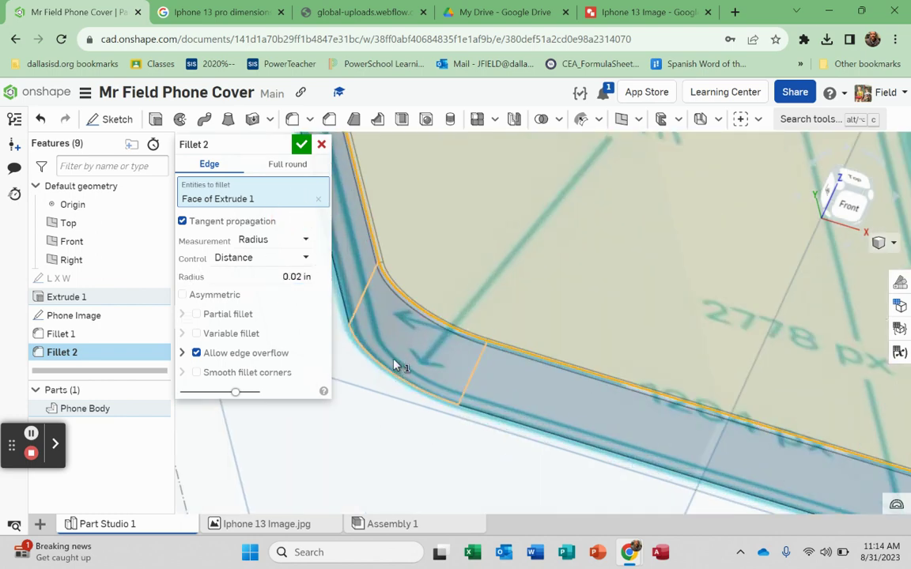
{"action": "scroll", "coordinate": [419, 314], "scroll_direction": "up", "scroll_amount": 3}
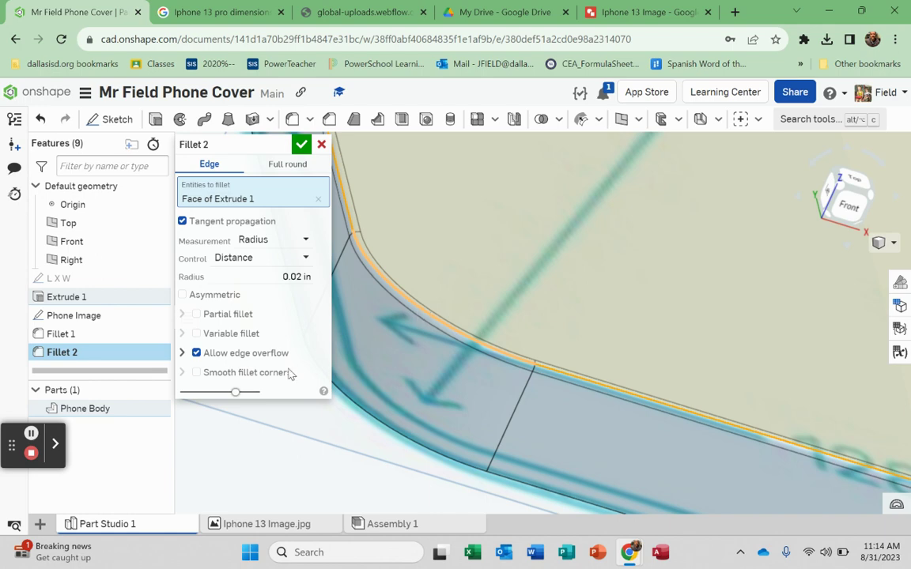
{"action": "right_click_drag", "start_coordinate": [488, 392], "coordinate": [456, 459]}
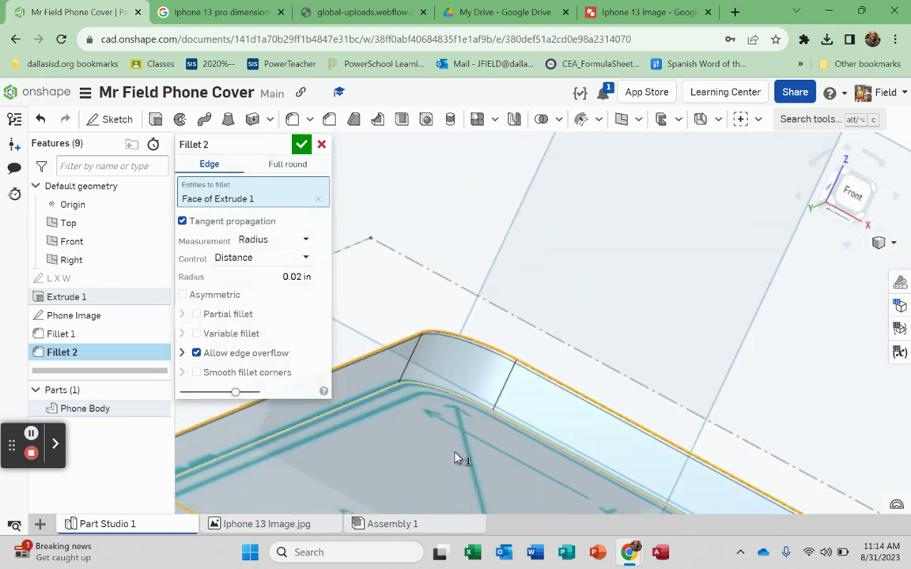
{"action": "left_click", "coordinate": [456, 457]}
{"action": "right_click_drag", "start_coordinate": [472, 366], "coordinate": [427, 409]}
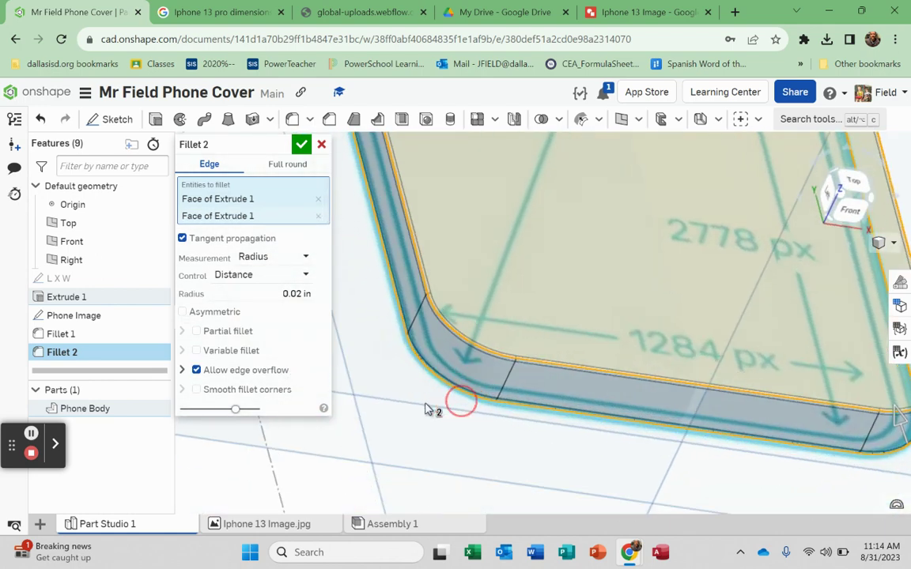
{"action": "left_click", "coordinate": [302, 144]}
{"action": "key", "text": "f"}
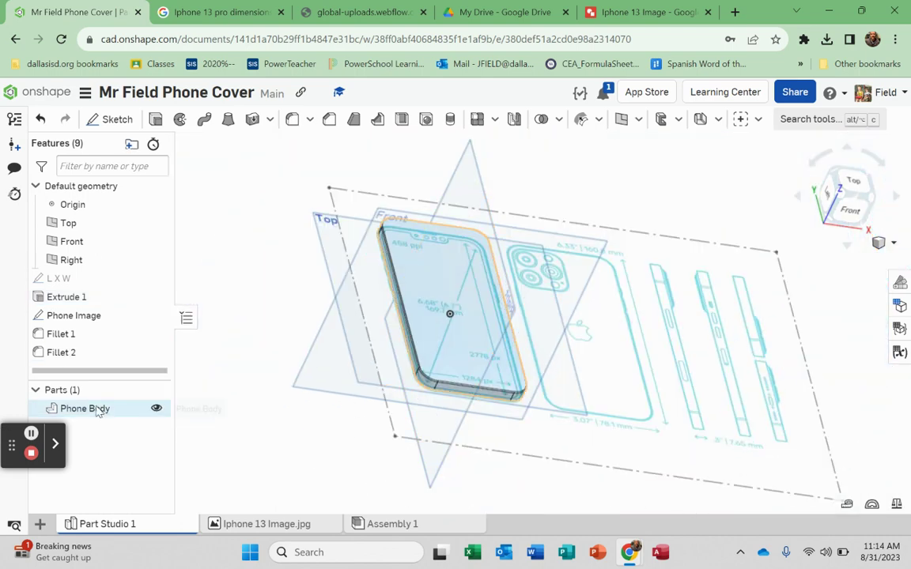
{"action": "right_click_drag", "start_coordinate": [462, 371], "coordinate": [409, 369]}
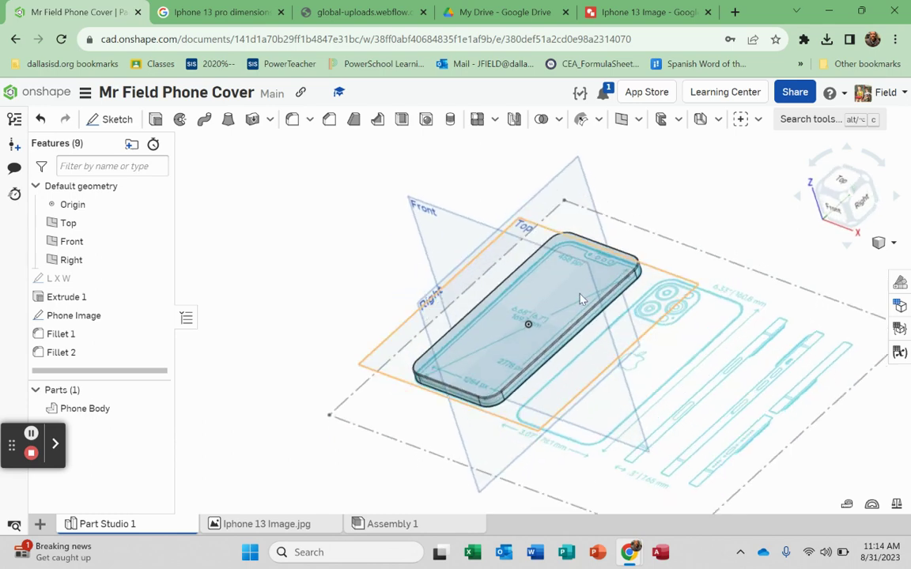
{"action": "scroll", "coordinate": [608, 285], "scroll_direction": "up", "scroll_amount": 2}
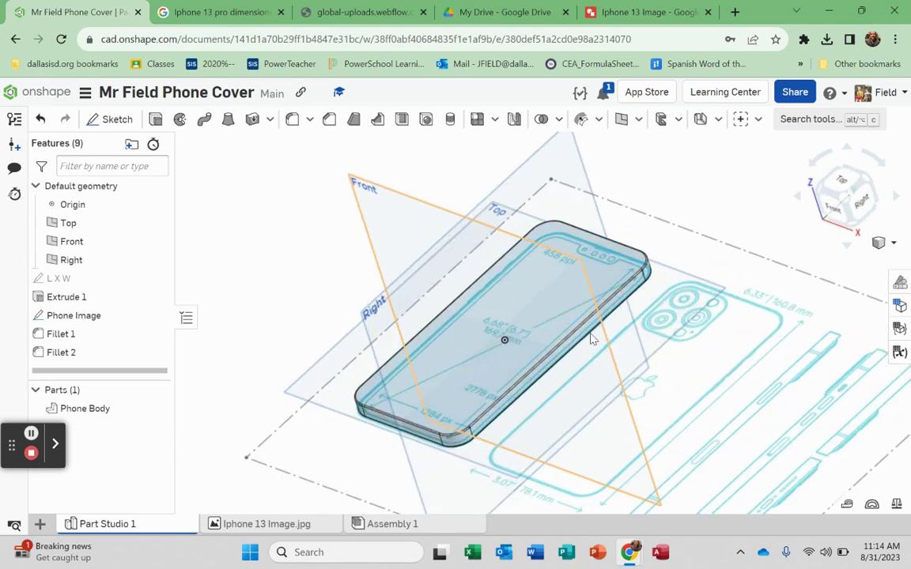